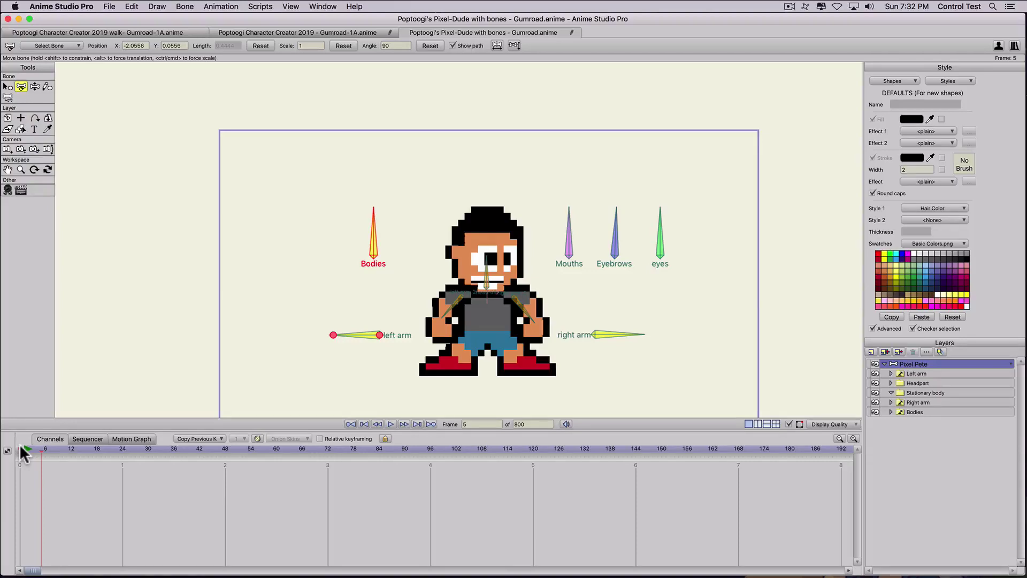
pyautogui.moveTo(25, 448); pyautogui.dragTo(30, 449)
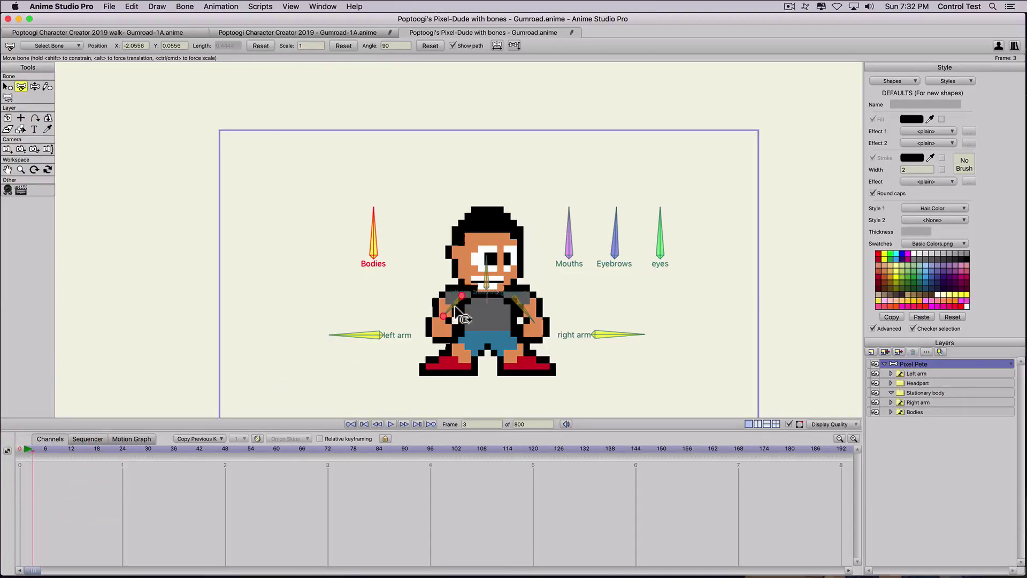
pyautogui.moveTo(453, 310); pyautogui.dragTo(437, 285)
pyautogui.moveTo(513, 321); pyautogui.dragTo(541, 295)
pyautogui.moveTo(352, 337)
pyautogui.mouseDown()
pyautogui.moveTo(376, 297)
pyautogui.moveTo(369, 310)
pyautogui.moveTo(383, 329)
pyautogui.moveTo(353, 328)
pyautogui.moveTo(381, 313)
pyautogui.moveTo(379, 293)
pyautogui.moveTo(383, 321)
pyautogui.moveTo(377, 290)
pyautogui.moveTo(357, 328)
pyautogui.mouseUp()
pyautogui.moveTo(589, 303); pyautogui.dragTo(625, 322)
pyautogui.click(40, 482)
pyautogui.moveTo(31, 526); pyautogui.dragTo(33, 519)
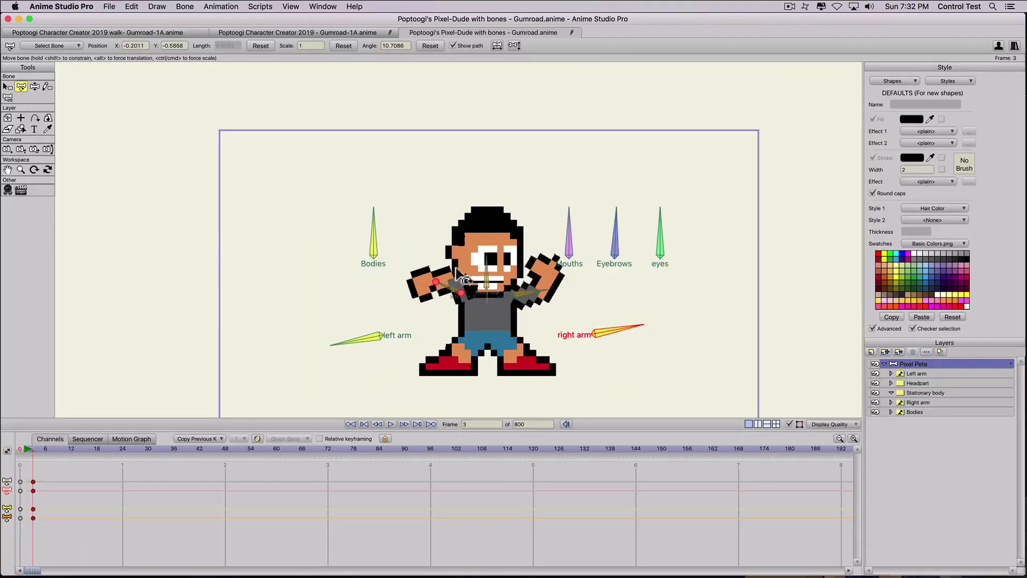
pyautogui.moveTo(490, 273); pyautogui.dragTo(491, 201)
pyautogui.click(400, 318)
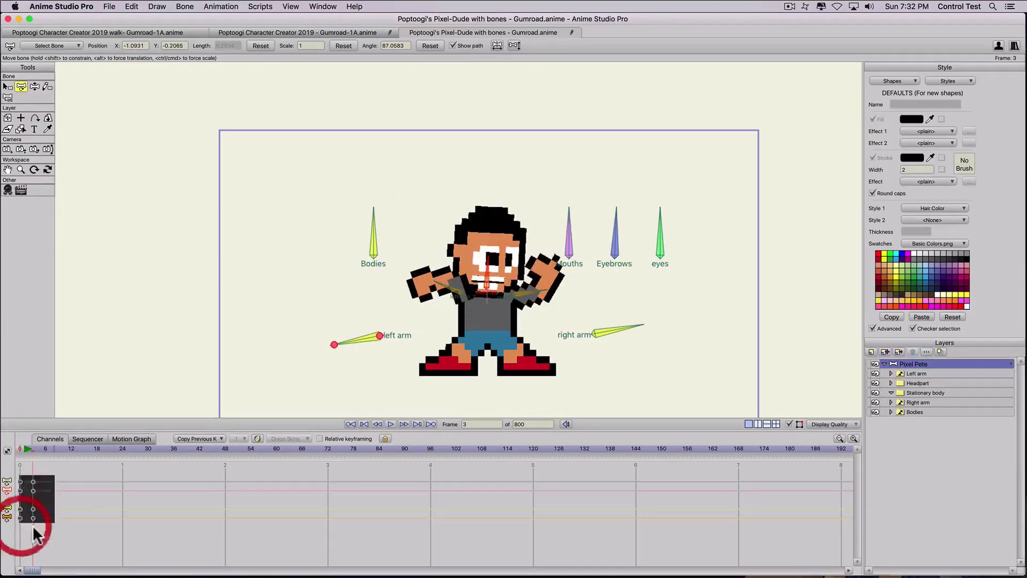
pyautogui.press('Delete')
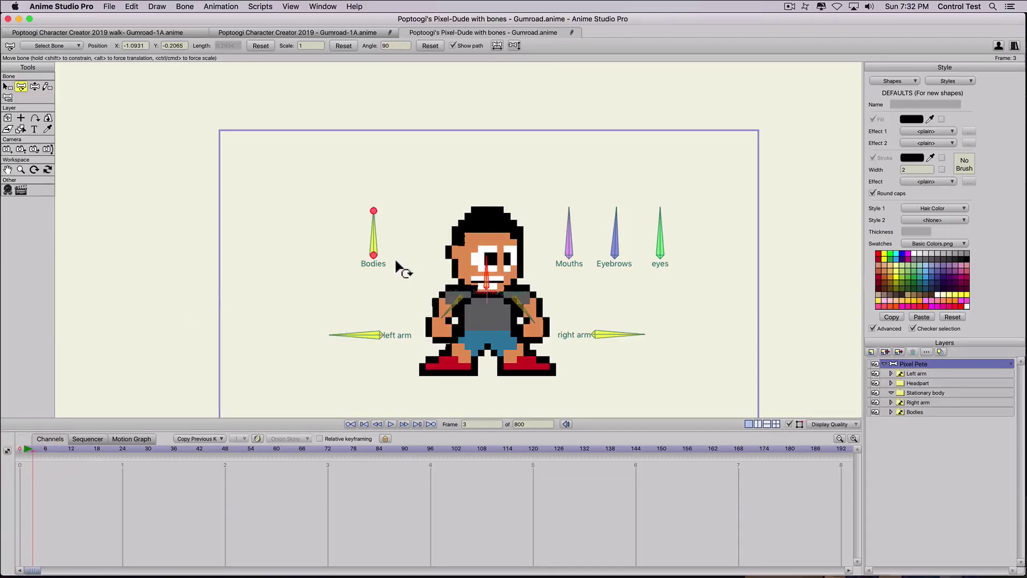
pyautogui.click(360, 315)
pyautogui.click(367, 224)
pyautogui.click(26, 448)
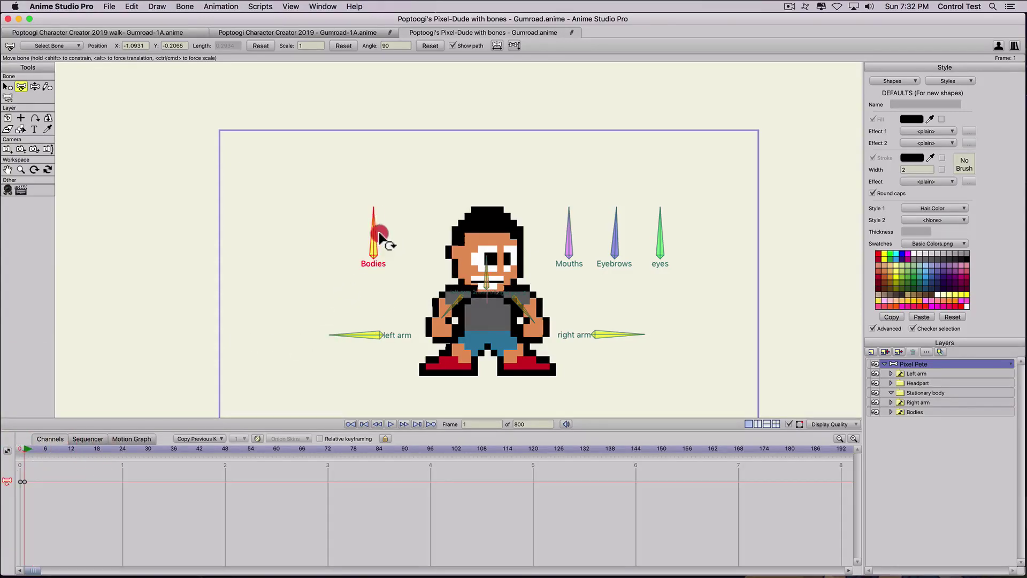
pyautogui.moveTo(379, 234); pyautogui.dragTo(403, 248)
pyautogui.moveTo(343, 334); pyautogui.dragTo(393, 316)
pyautogui.moveTo(614, 332); pyautogui.dragTo(586, 286)
pyautogui.click(357, 351)
pyautogui.moveTo(384, 247)
pyautogui.mouseDown()
pyautogui.moveTo(394, 236)
pyautogui.moveTo(400, 248)
pyautogui.moveTo(380, 236)
pyautogui.mouseUp()
pyautogui.press('super+z')
pyautogui.moveTo(399, 315); pyautogui.dragTo(367, 306)
pyautogui.moveTo(573, 314); pyautogui.dragTo(602, 319)
pyautogui.moveTo(382, 235); pyautogui.dragTo(353, 215)
pyautogui.moveTo(53, 471); pyautogui.dragTo(9, 535)
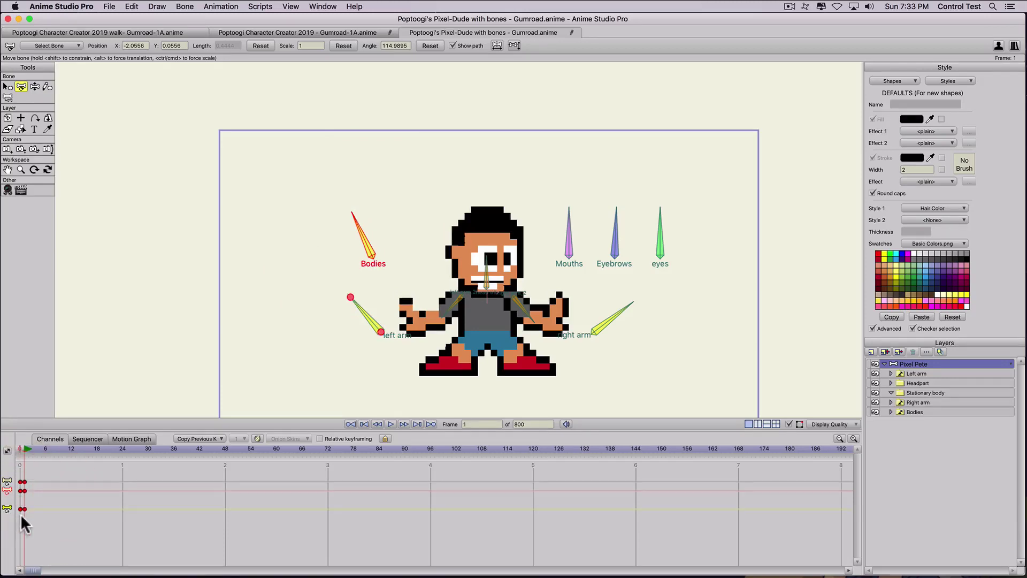
pyautogui.press('Delete')
# Open the Actions window and insert the Run action at frame 19
pyautogui.click(28, 448)
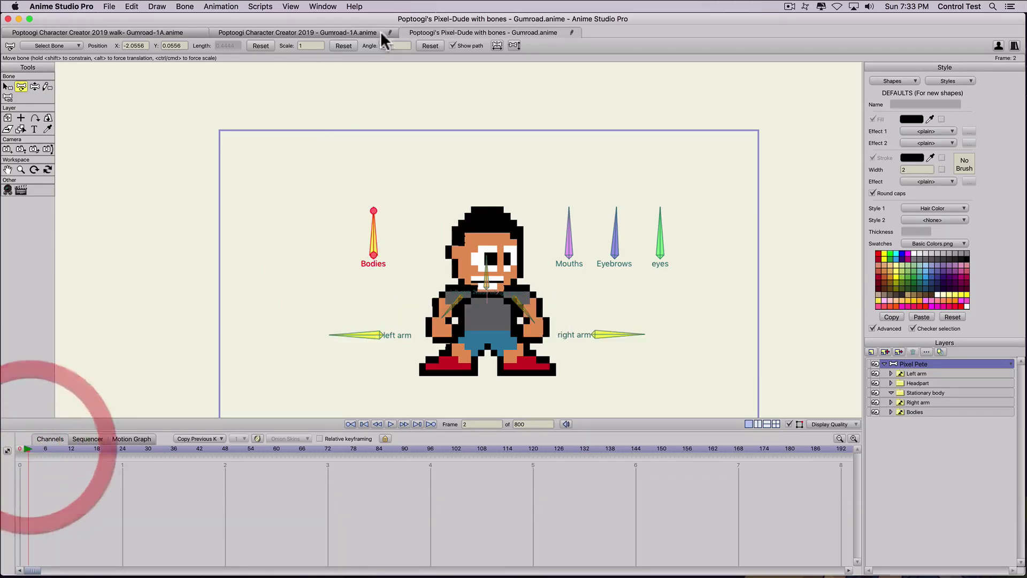
pyautogui.click(299, 6)
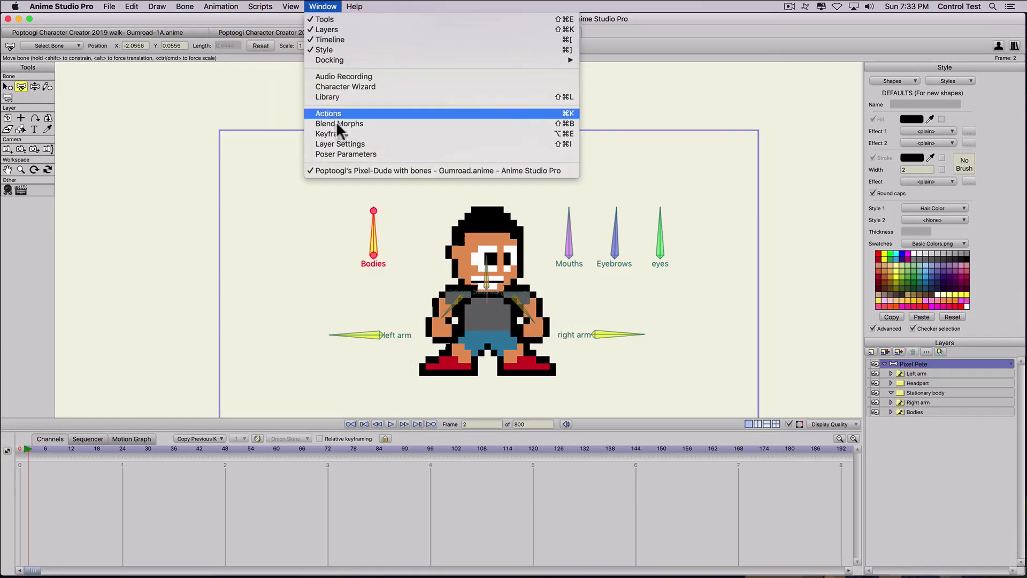
pyautogui.click(336, 112)
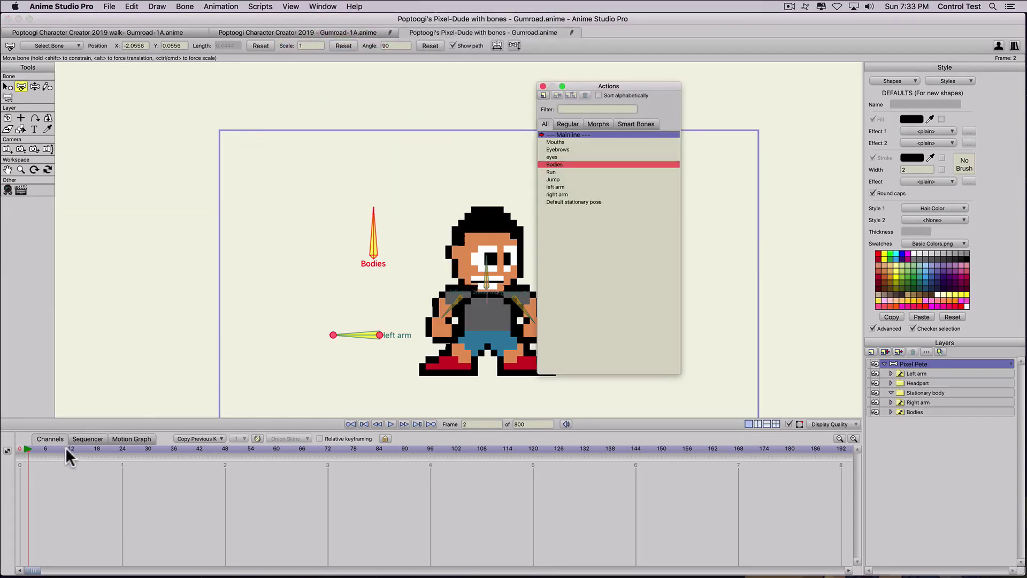
pyautogui.moveTo(65, 447); pyautogui.dragTo(98, 449)
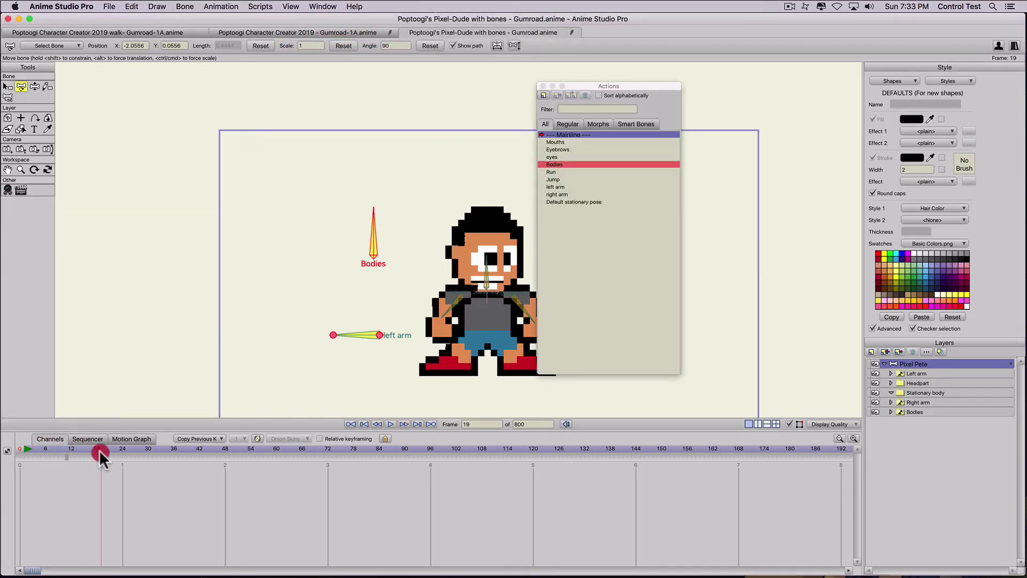
pyautogui.click(550, 172)
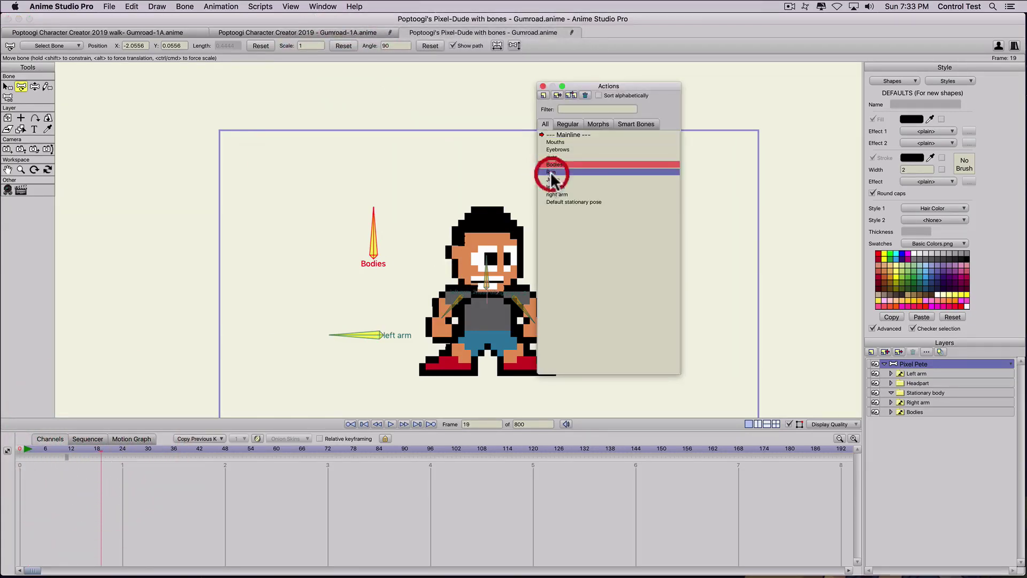
pyautogui.click(571, 96)
# Raise the left arm outward at frame 18 and select the right arm bone
pyautogui.moveTo(92, 453)
pyautogui.mouseDown()
pyautogui.moveTo(149, 453)
pyautogui.moveTo(95, 455)
pyautogui.mouseUp()
pyautogui.moveTo(386, 314); pyautogui.dragTo(369, 312)
pyautogui.moveTo(583, 87); pyautogui.dragTo(658, 92)
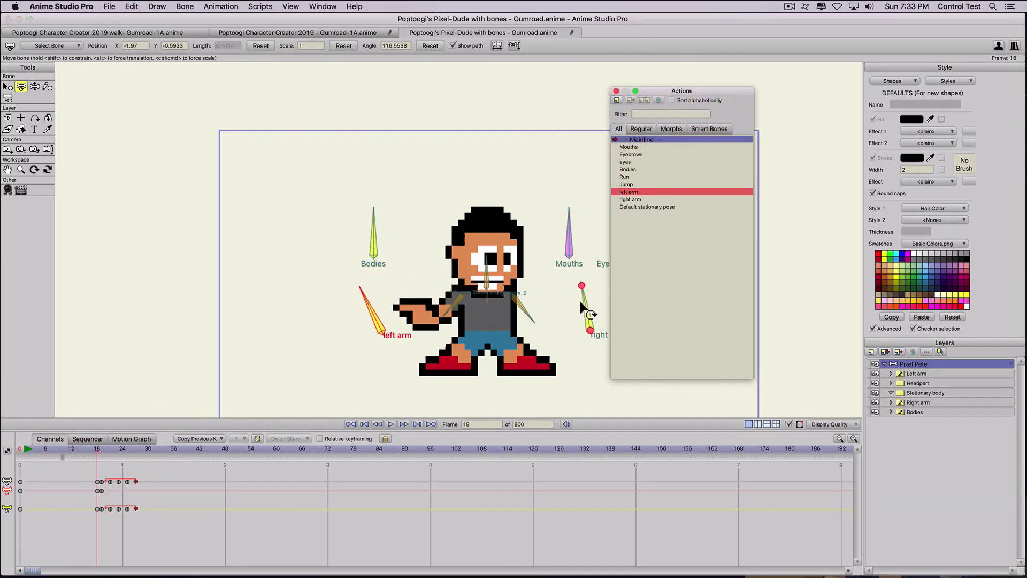
pyautogui.click(605, 304)
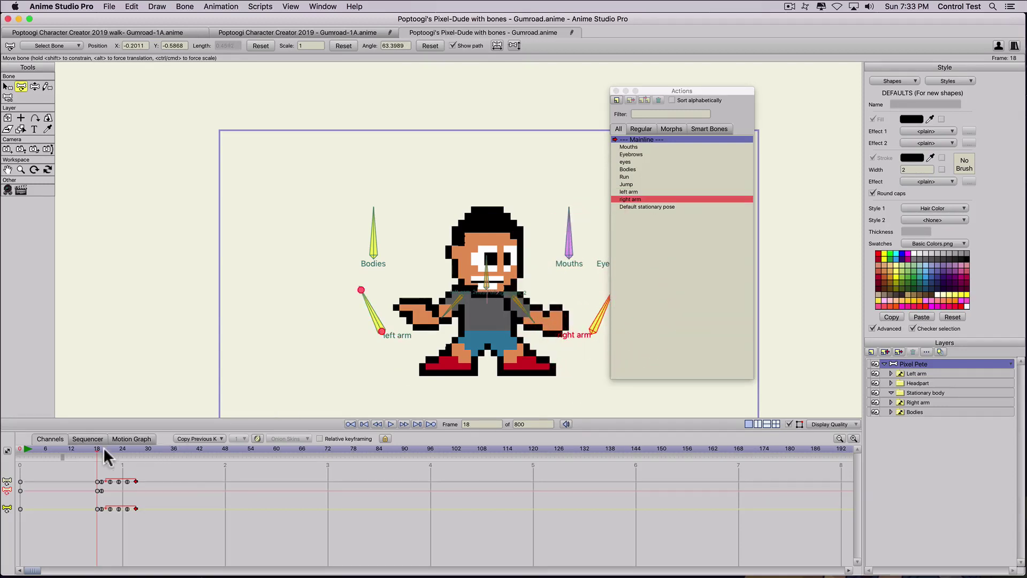
# Insert the Default stationary pose at frame 52 and the Jump action at frame 56
pyautogui.moveTo(99, 452); pyautogui.dragTo(242, 454)
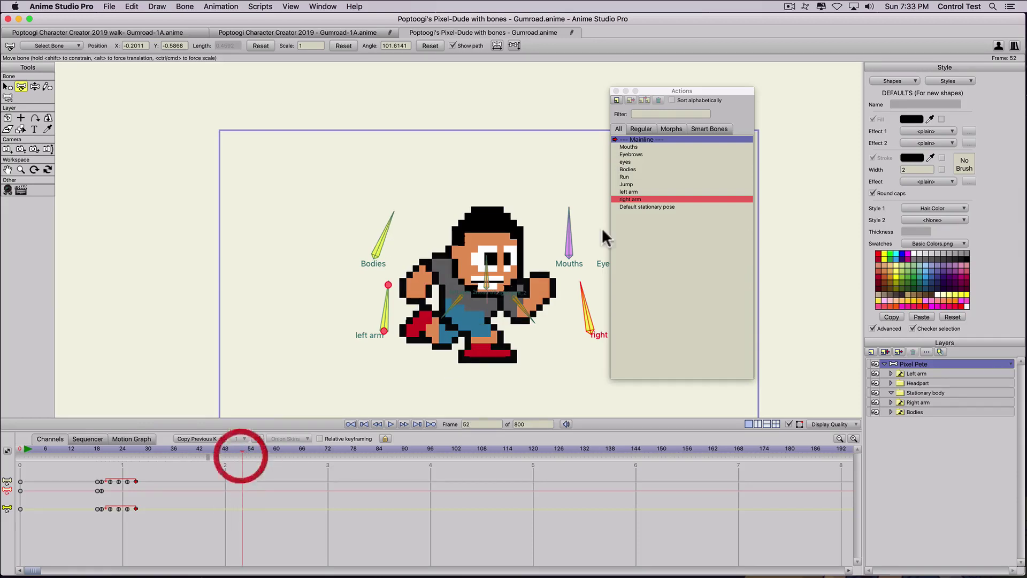
pyautogui.click(628, 207)
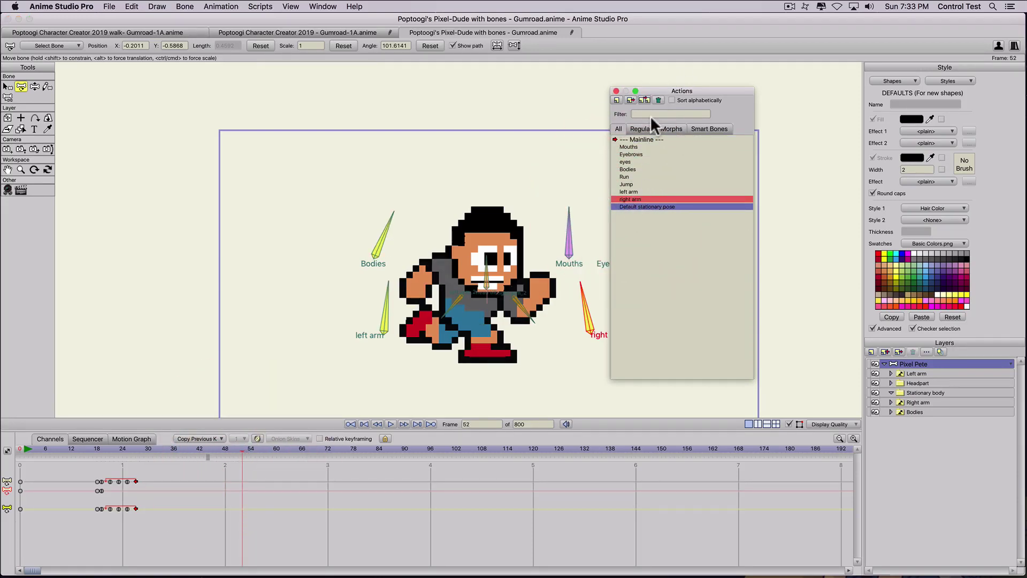
pyautogui.click(644, 99)
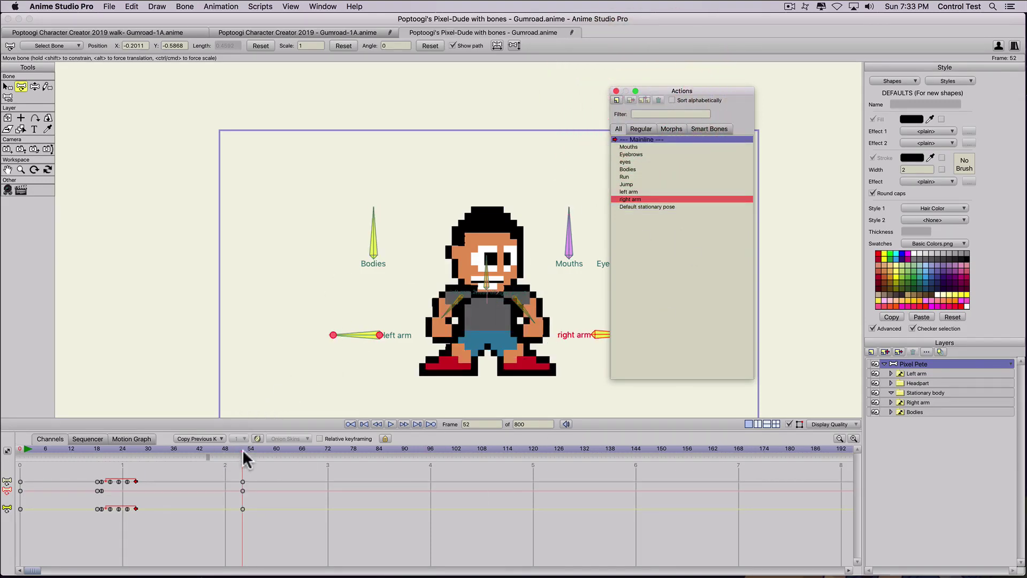
pyautogui.moveTo(243, 448); pyautogui.dragTo(259, 449)
pyautogui.click(619, 182)
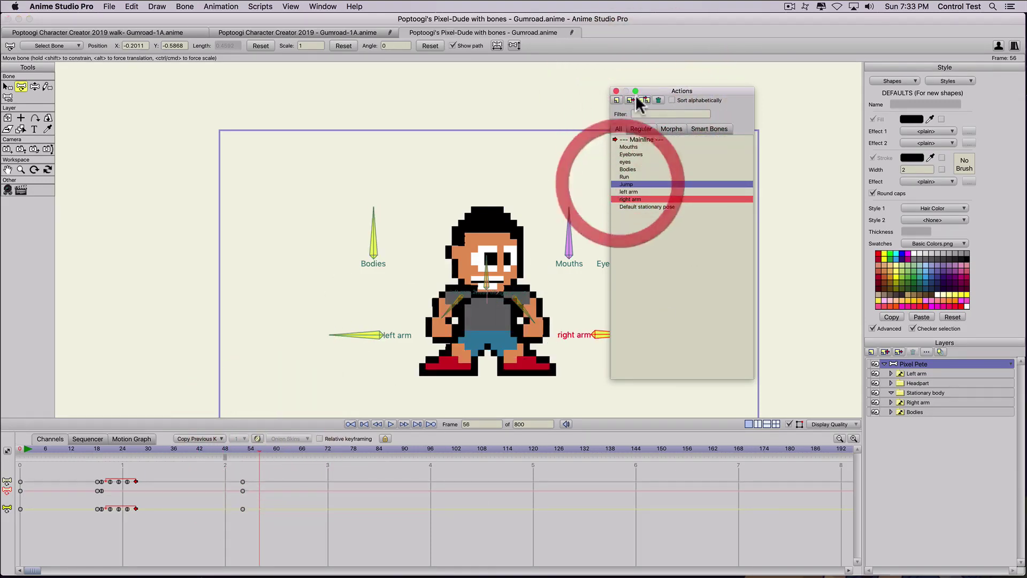
pyautogui.click(644, 100)
# At frame 77, move the actions list aside to reveal the Eyebrows and eyes bones
pyautogui.moveTo(247, 447); pyautogui.dragTo(349, 450)
pyautogui.click(522, 291)
pyautogui.moveTo(640, 89); pyautogui.dragTo(737, 72)
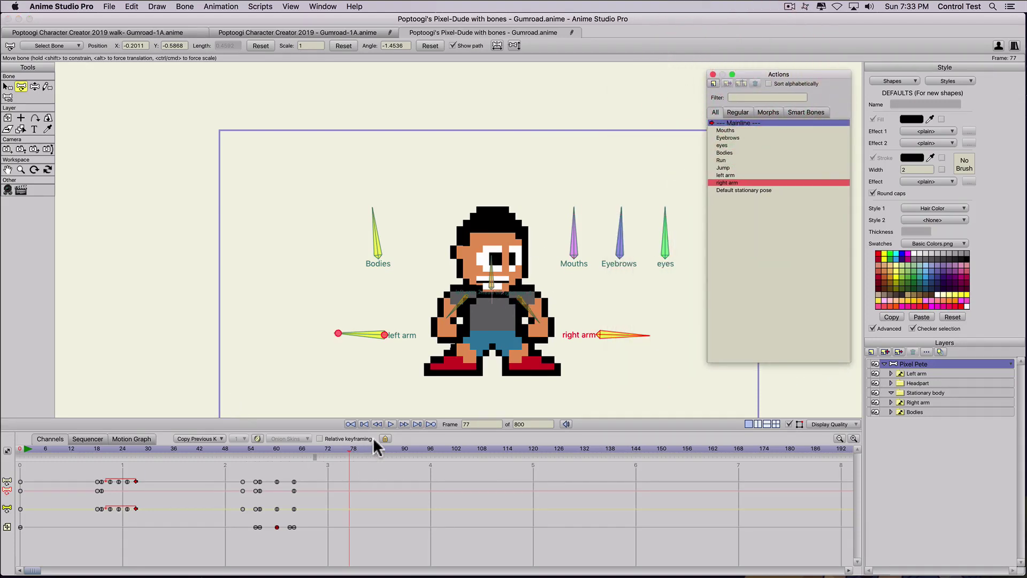
# At frame 78, swing the left arm up across the chest, then undo the adjustment
pyautogui.moveTo(367, 334); pyautogui.dragTo(386, 281)
pyautogui.moveTo(440, 300); pyautogui.dragTo(420, 319)
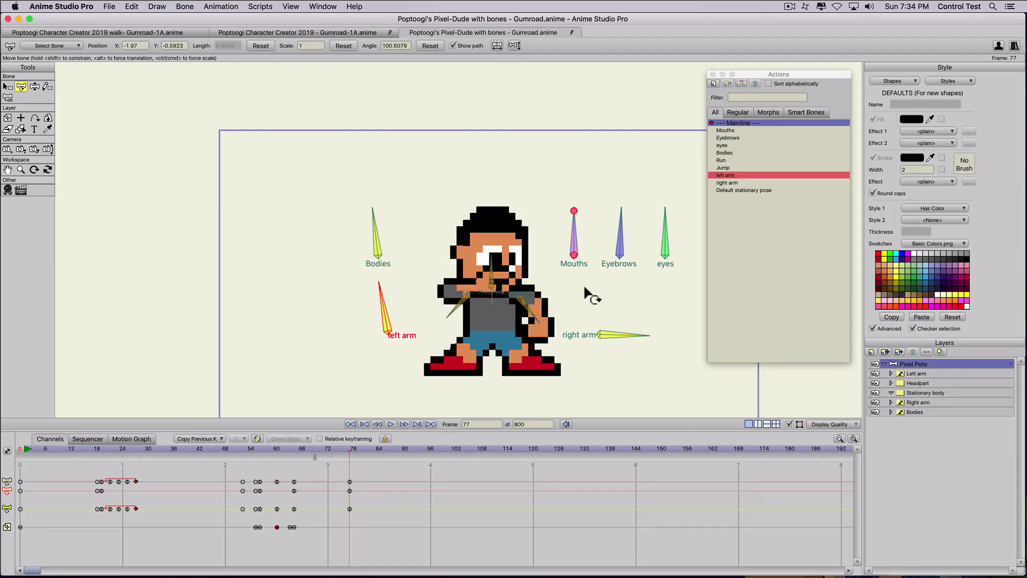
pyautogui.click(441, 327)
pyautogui.moveTo(442, 326); pyautogui.dragTo(451, 296)
pyautogui.press('super+z')
pyautogui.press('super+z')
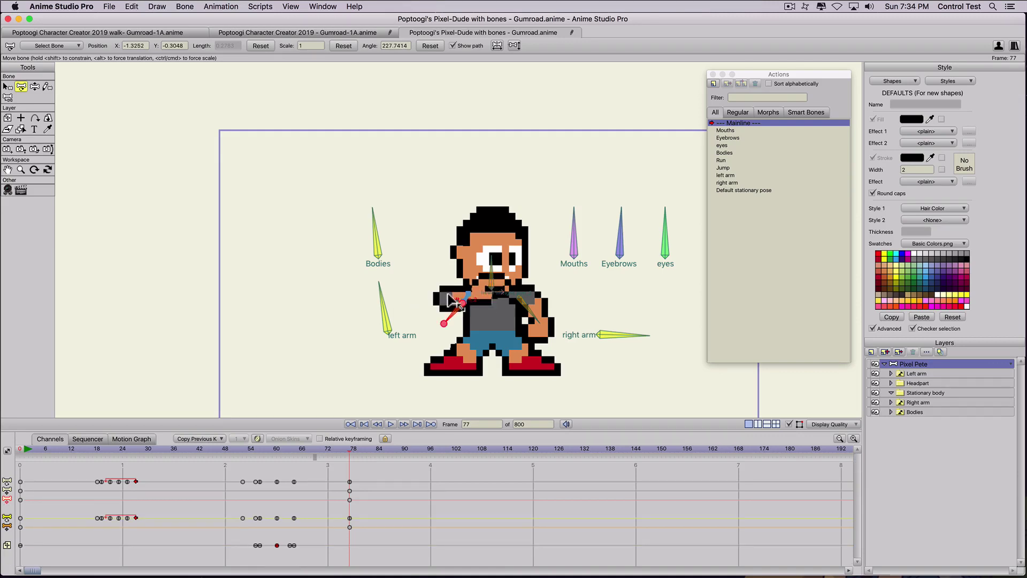
# Undo the left arm pose and tilt the Mouths switch bone to show another mouth
pyautogui.scroll(1, 548, 273)
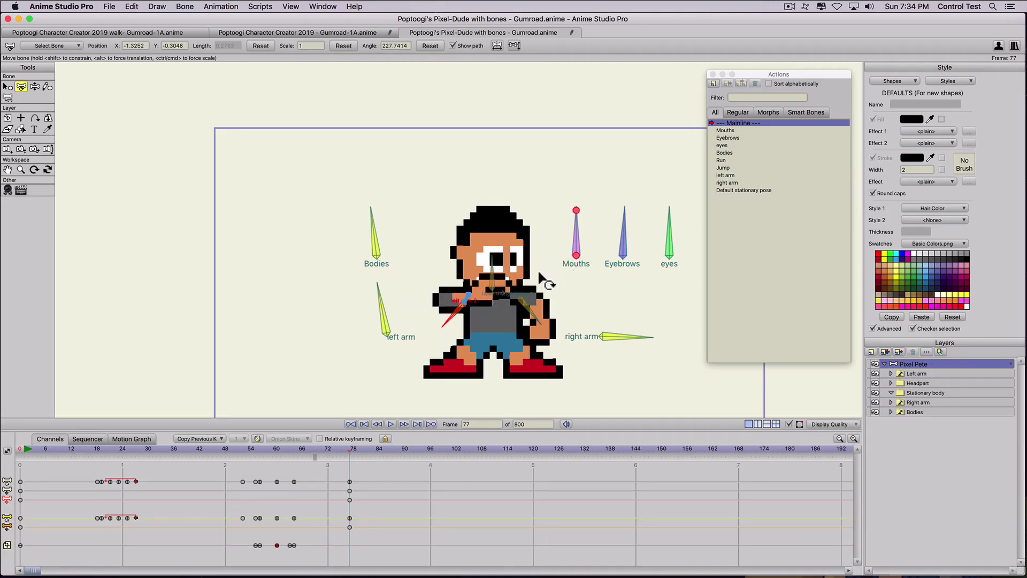
pyautogui.click(493, 281)
pyautogui.press('super+z')
pyautogui.click(562, 250)
pyautogui.scroll(1, 553, 247)
pyautogui.moveTo(592, 238)
pyautogui.mouseDown()
pyautogui.moveTo(601, 229)
pyautogui.moveTo(588, 224)
pyautogui.moveTo(627, 238)
pyautogui.moveTo(586, 227)
pyautogui.mouseUp()
# Rotate the Mouths bone back to upright
pyautogui.scroll(-3, 583, 228)
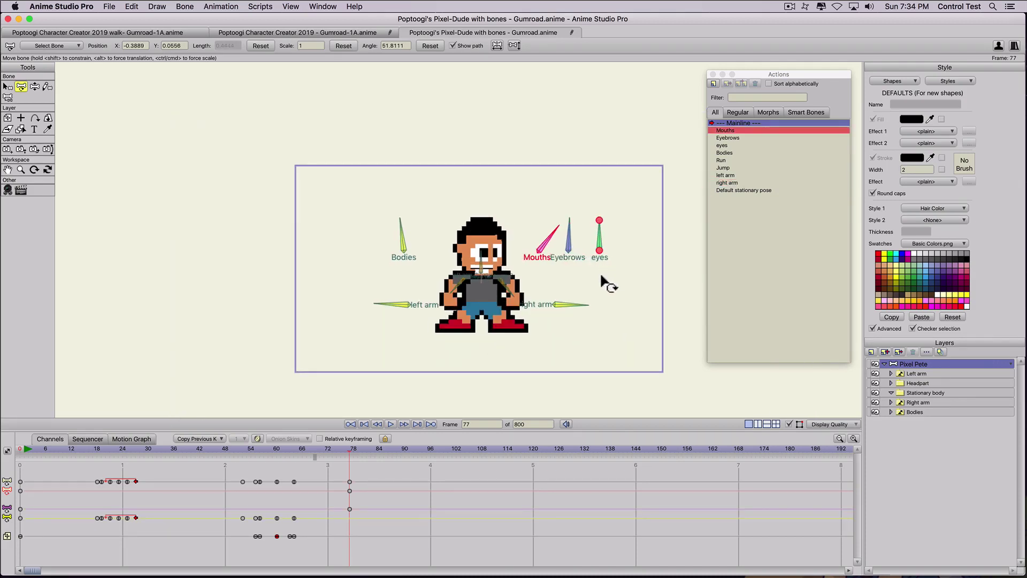
pyautogui.scroll(2, 599, 225)
pyautogui.scroll(2, 540, 256)
pyautogui.scroll(-2, 481, 257)
pyautogui.moveTo(527, 231)
pyautogui.mouseDown()
pyautogui.moveTo(503, 217)
pyautogui.moveTo(517, 219)
pyautogui.mouseUp()
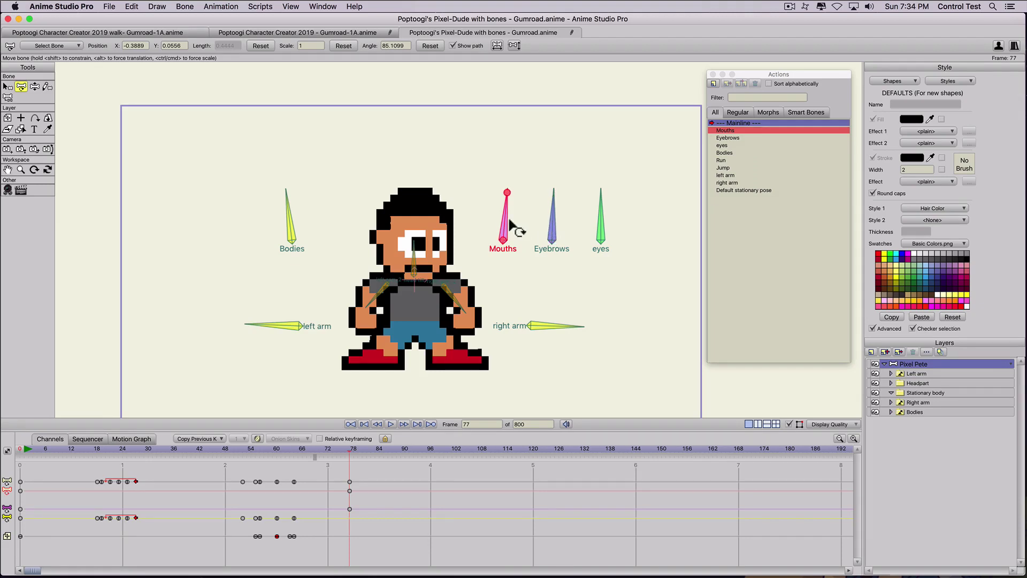
# Swing the eyes switch bone up-right, then down, leaving it tilted slightly right
pyautogui.click(602, 214)
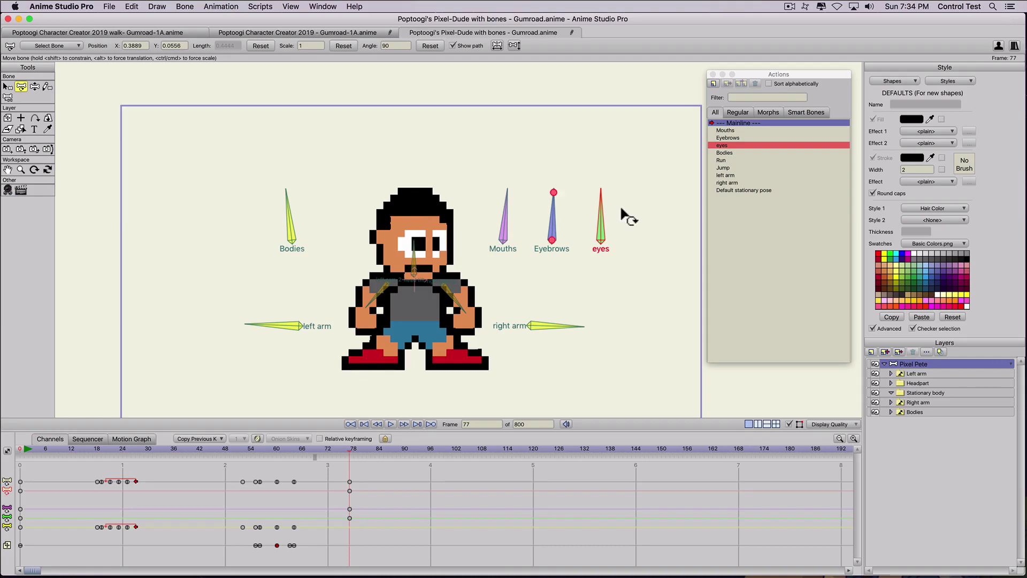
pyautogui.moveTo(602, 214)
pyautogui.mouseDown()
pyautogui.moveTo(612, 219)
pyautogui.moveTo(602, 213)
pyautogui.mouseUp()
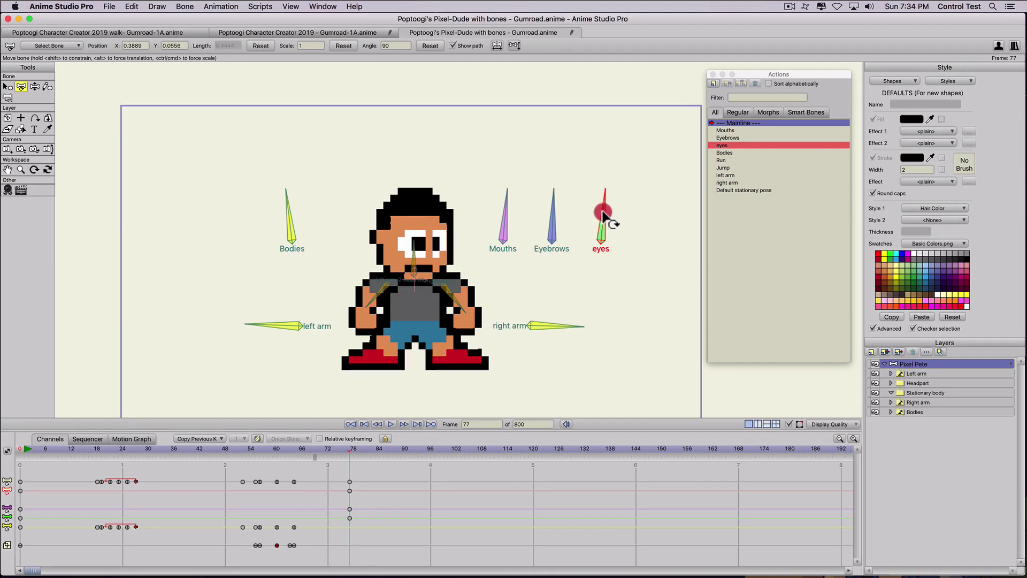
pyautogui.moveTo(605, 214); pyautogui.dragTo(614, 274)
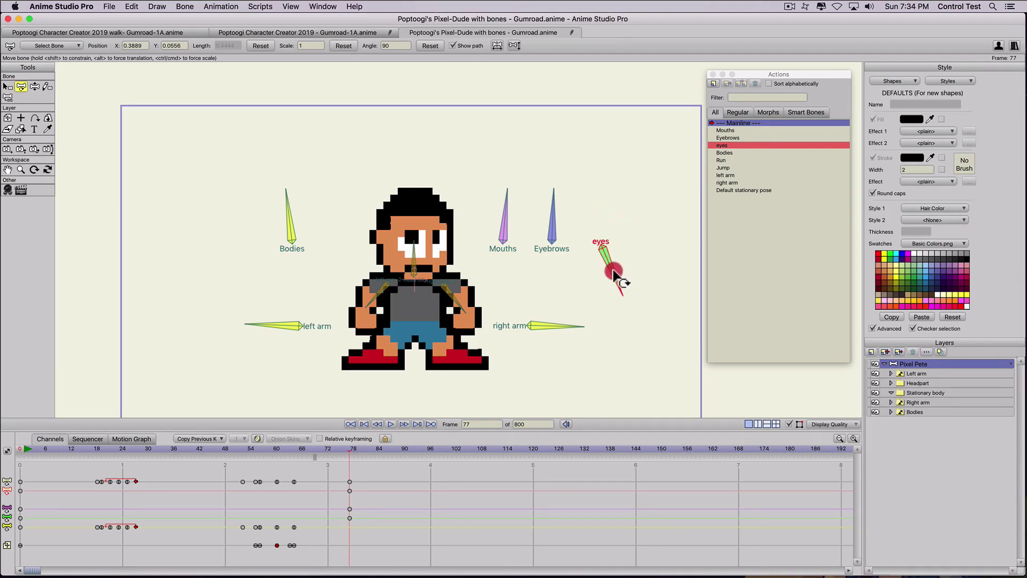
pyautogui.moveTo(614, 274); pyautogui.dragTo(653, 231)
pyautogui.moveTo(627, 192); pyautogui.dragTo(640, 246)
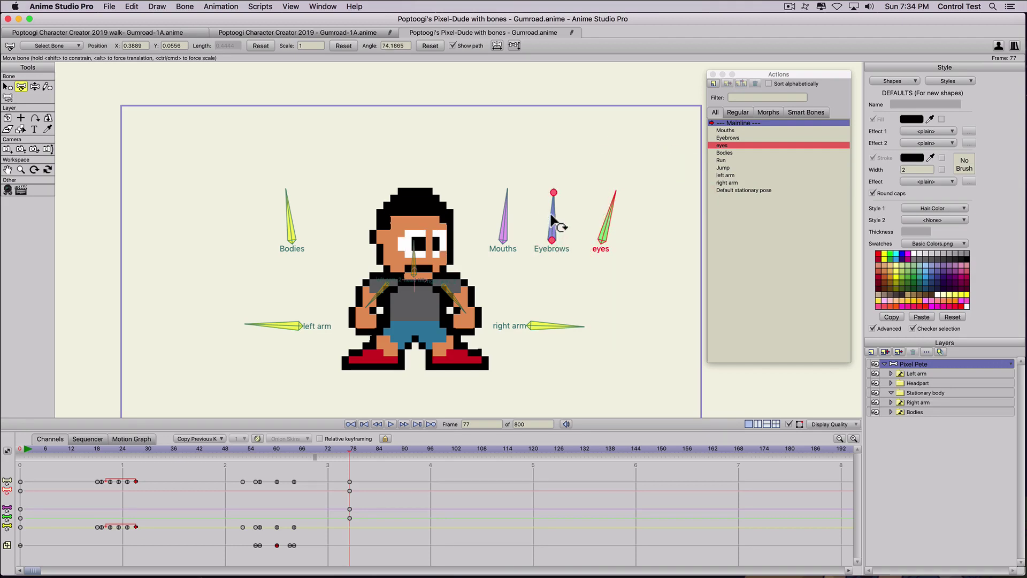
# Cycle the Eyebrows bone between squinting and wide eyes, then delete all timeline keyframes
pyautogui.moveTo(551, 216); pyautogui.dragTo(565, 268)
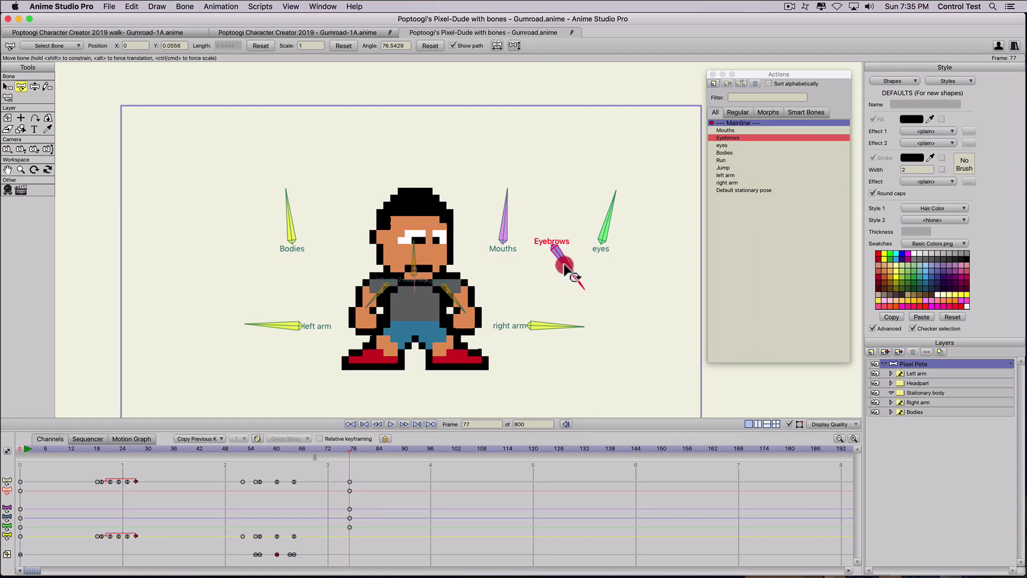
pyautogui.moveTo(564, 264); pyautogui.dragTo(557, 271)
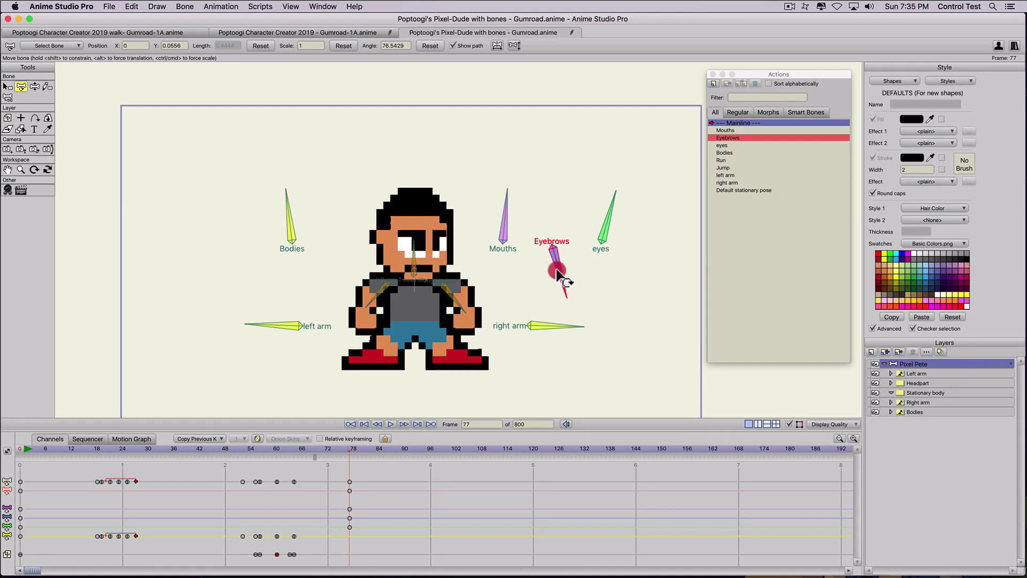
pyautogui.moveTo(556, 271); pyautogui.dragTo(563, 214)
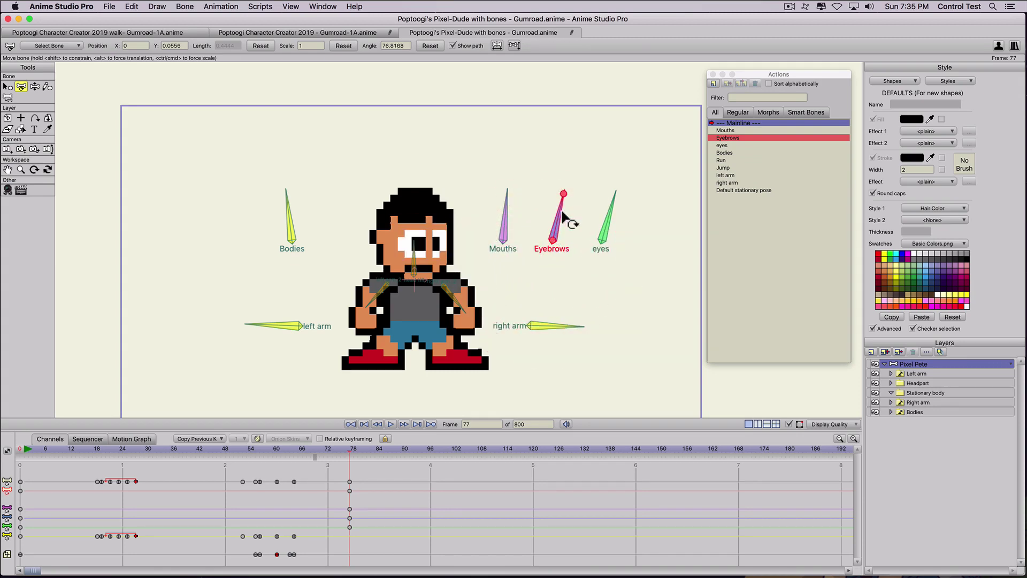
pyautogui.moveTo(410, 468); pyautogui.dragTo(102, 560)
pyautogui.press('Delete')
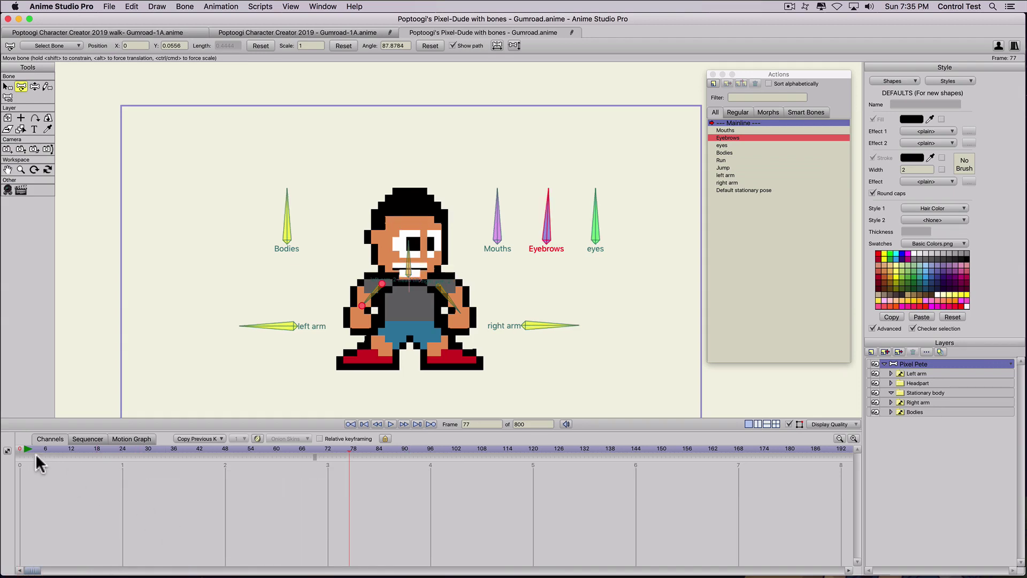
# At frame 3, select the eyes, head and left arm bones in turn
pyautogui.moveTo(30, 445)
pyautogui.mouseDown()
pyautogui.moveTo(22, 444)
pyautogui.moveTo(32, 447)
pyautogui.mouseUp()
pyautogui.click(595, 217)
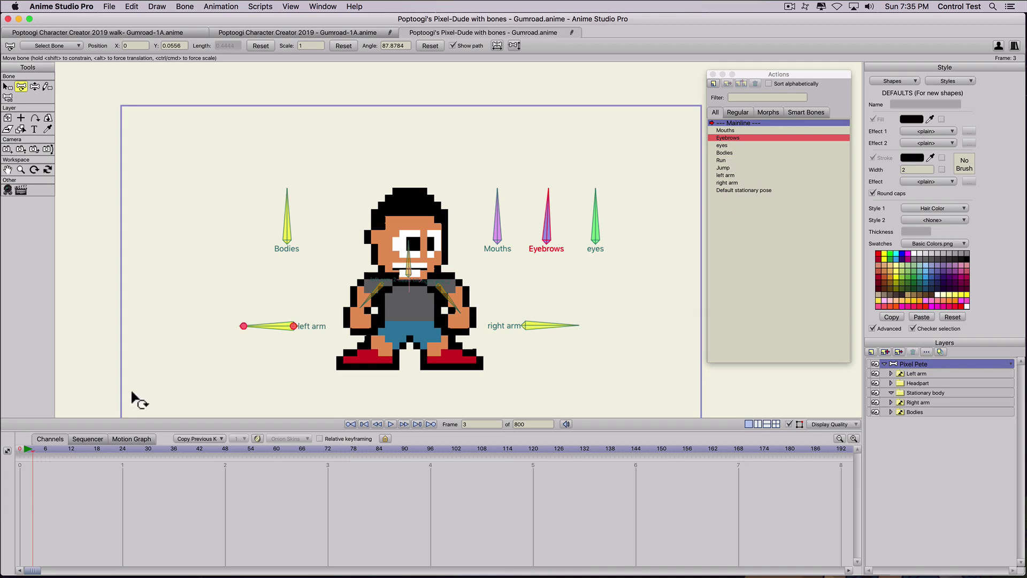
pyautogui.click(427, 276)
pyautogui.click(370, 286)
pyautogui.click(595, 224)
# Make the Hair Color style pale yellow and the Skin Color style light peach
pyautogui.click(947, 82)
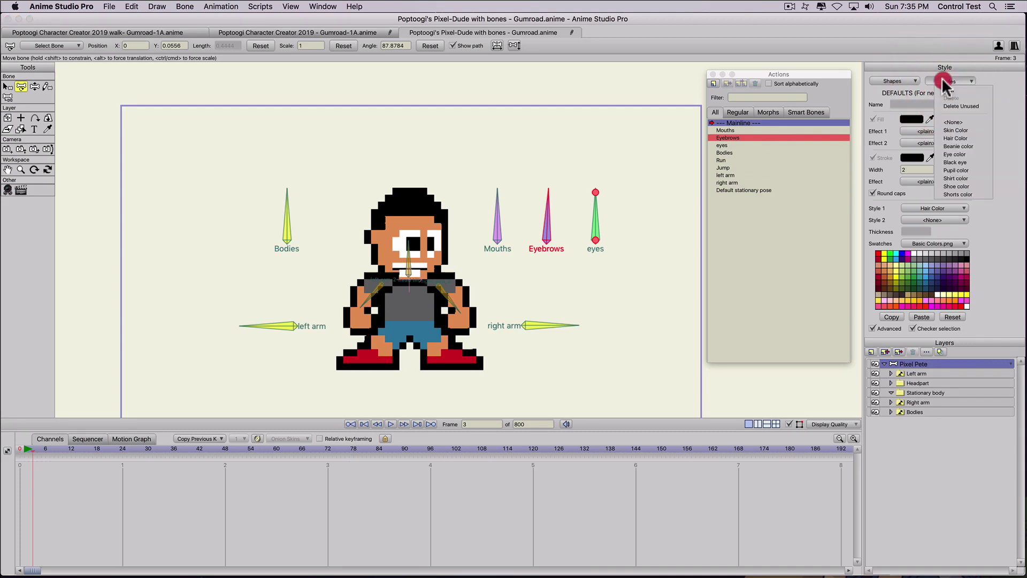
pyautogui.click(953, 138)
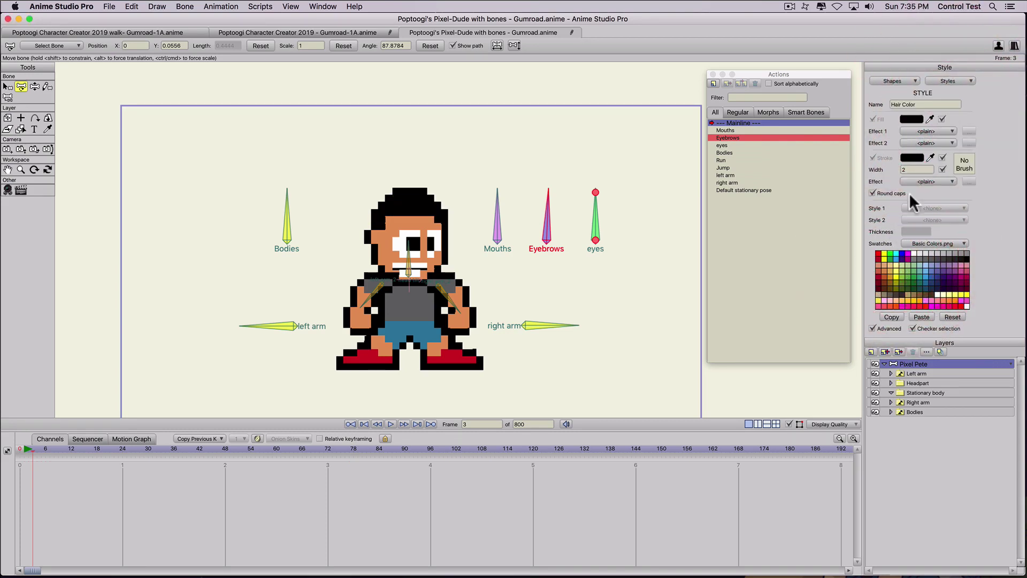
pyautogui.click(895, 262)
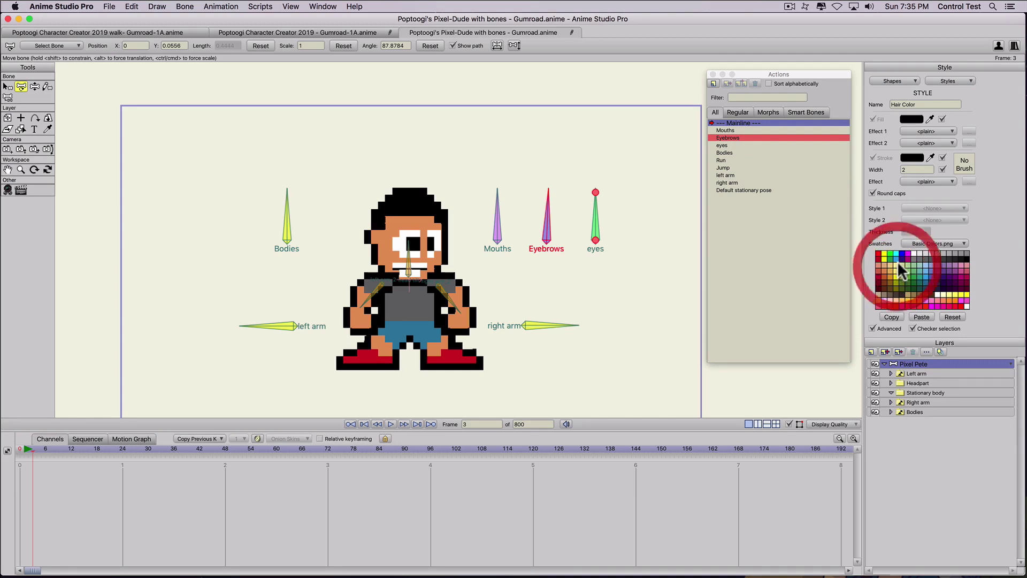
pyautogui.click(945, 81)
pyautogui.click(952, 130)
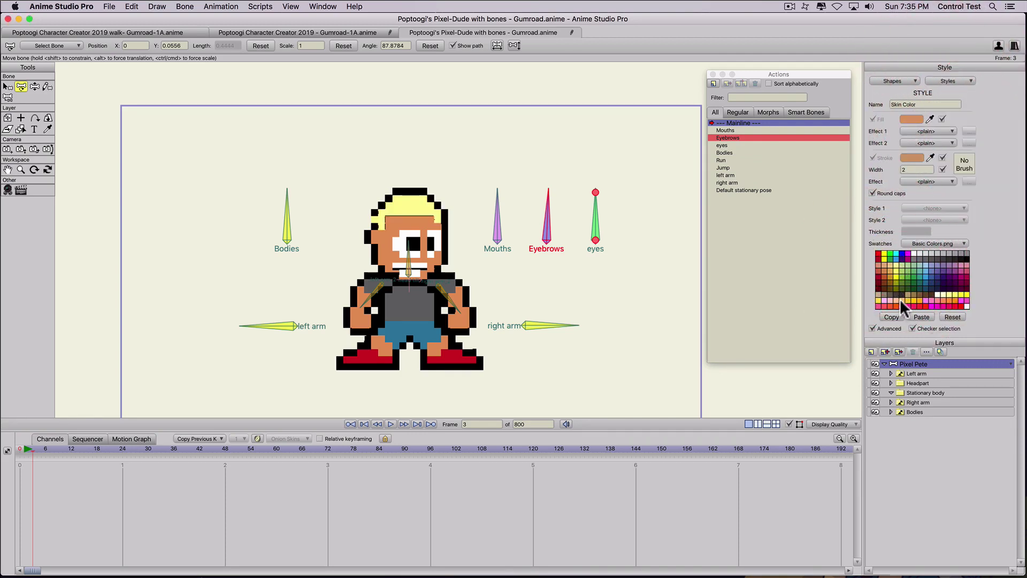
pyautogui.click(896, 298)
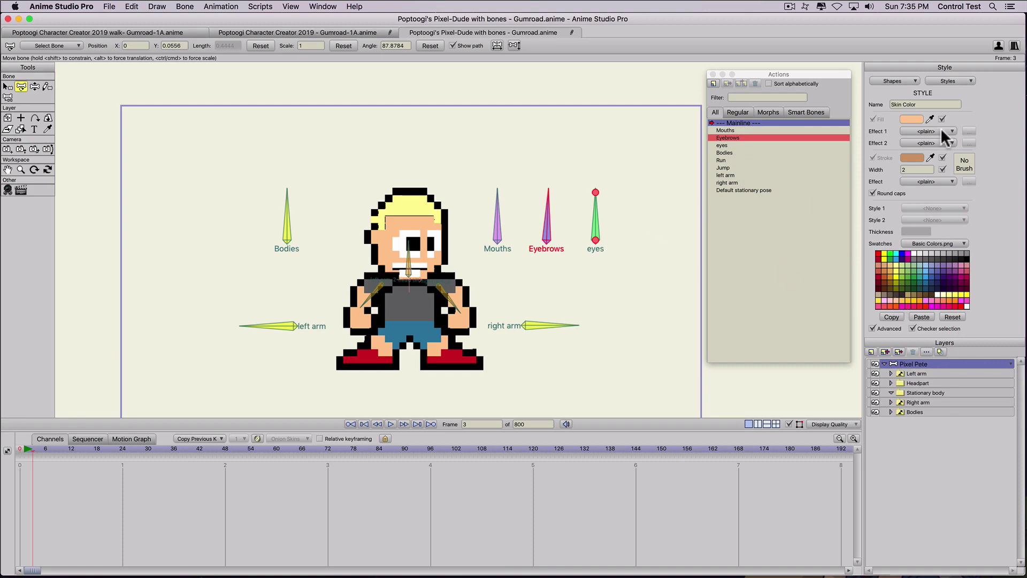
# Change Skin Color to light green and Eye color to dark red
pyautogui.click(942, 82)
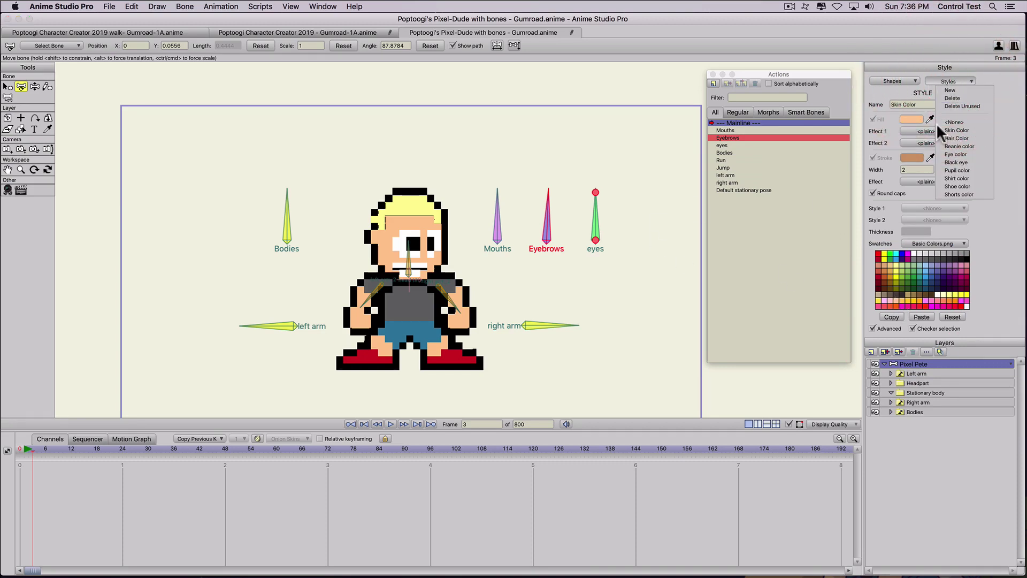
pyautogui.click(954, 130)
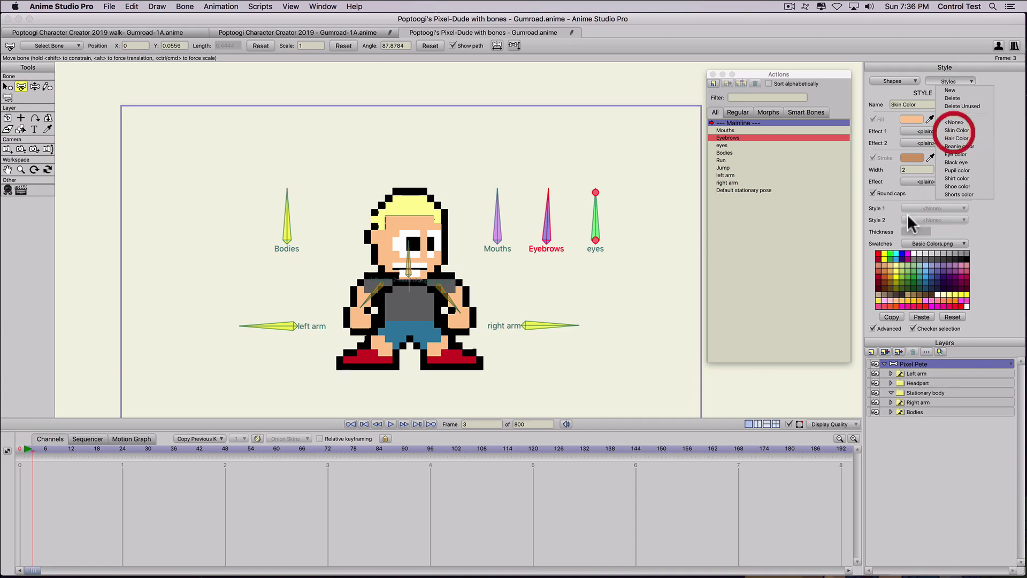
pyautogui.click(901, 261)
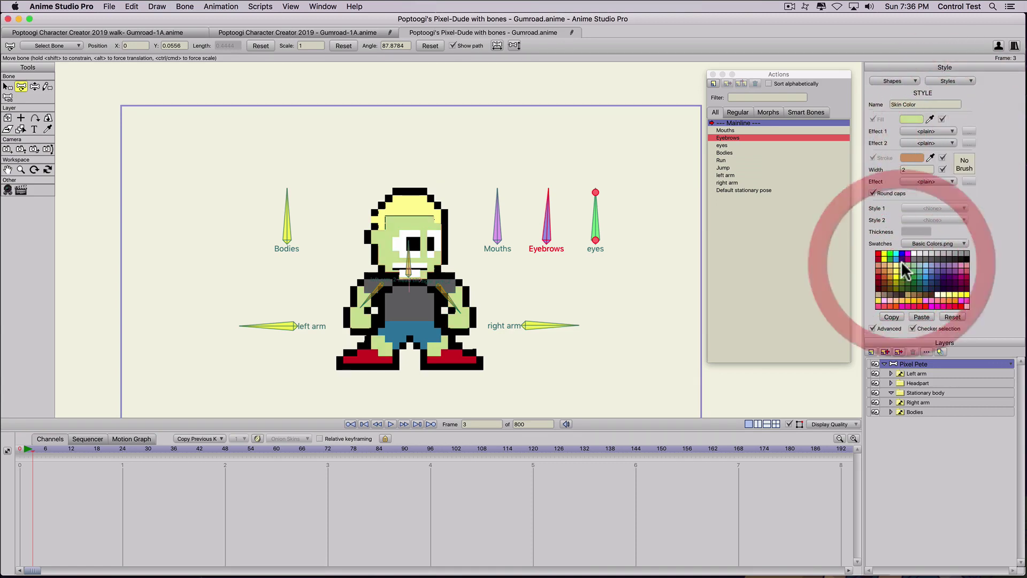
pyautogui.click(945, 81)
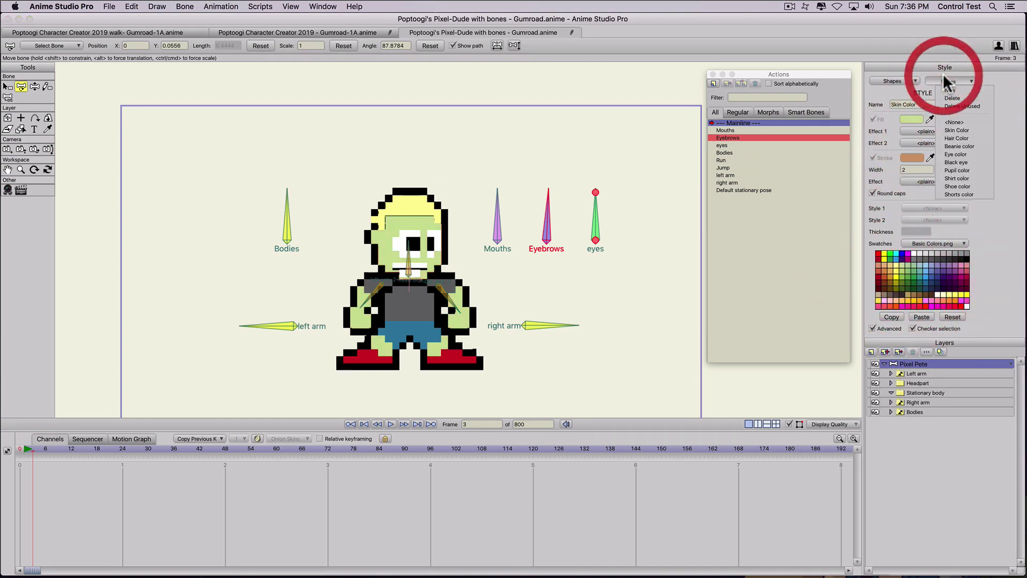
pyautogui.click(876, 258)
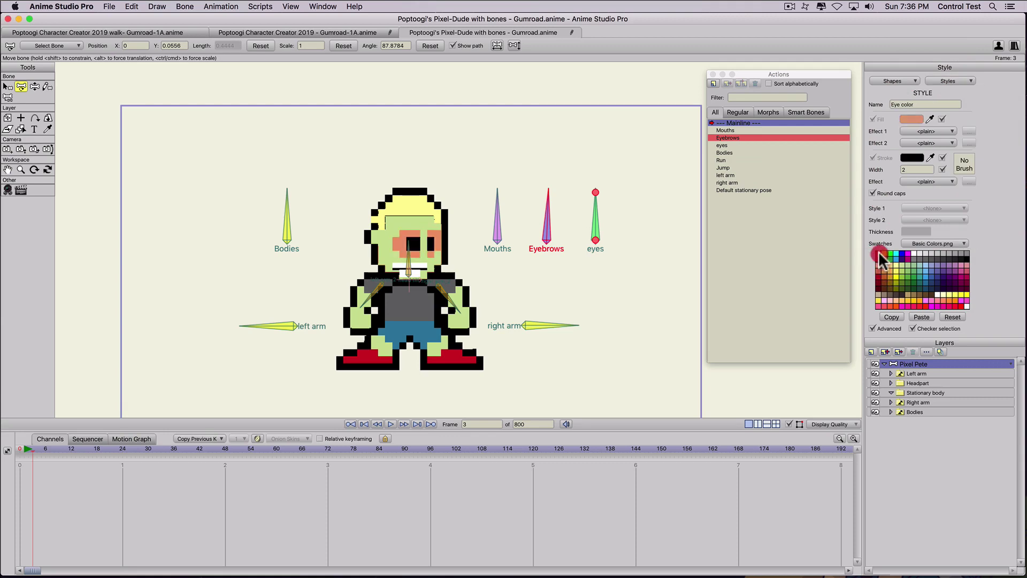
pyautogui.click(878, 253)
pyautogui.click(878, 257)
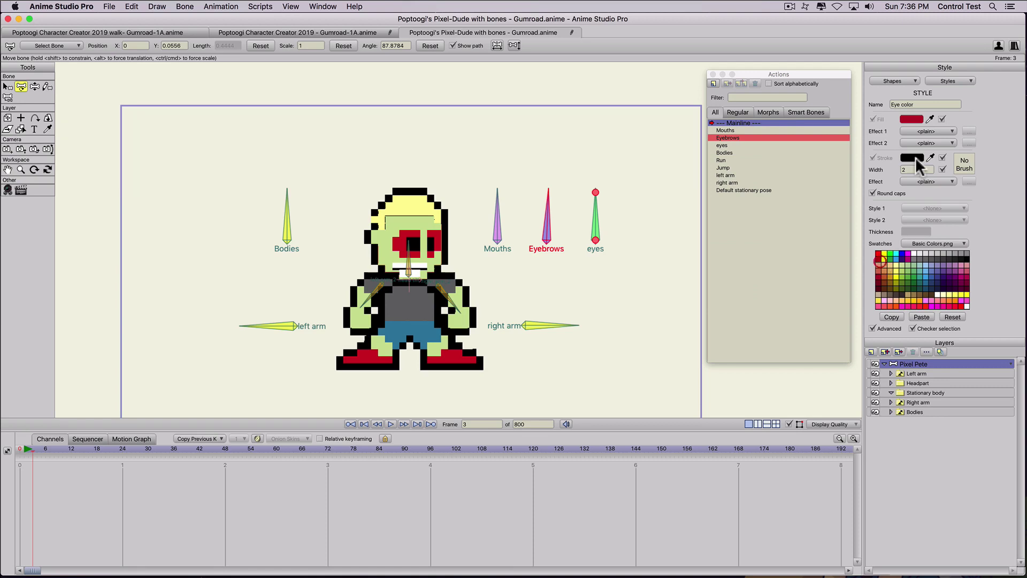
# Set the Pupil color style to white and select the left arm bone
pyautogui.click(940, 80)
pyautogui.click(946, 171)
pyautogui.click(912, 251)
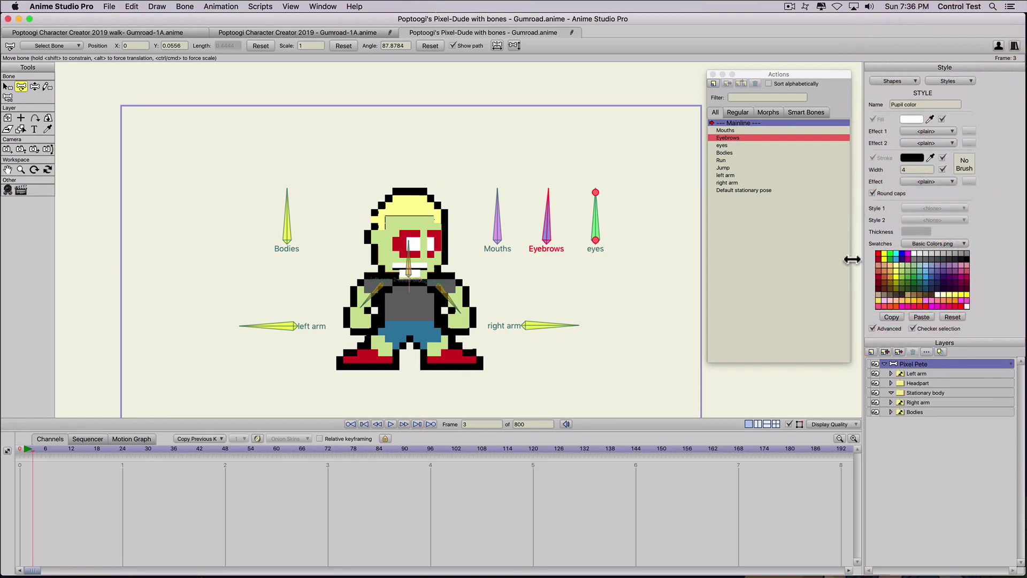
pyautogui.click(371, 366)
# Swing the left arm, tilt the Mouths bone right, then delete the recorded keyframes
pyautogui.moveTo(261, 322)
pyautogui.mouseDown()
pyautogui.moveTo(282, 280)
pyautogui.moveTo(266, 321)
pyautogui.mouseUp()
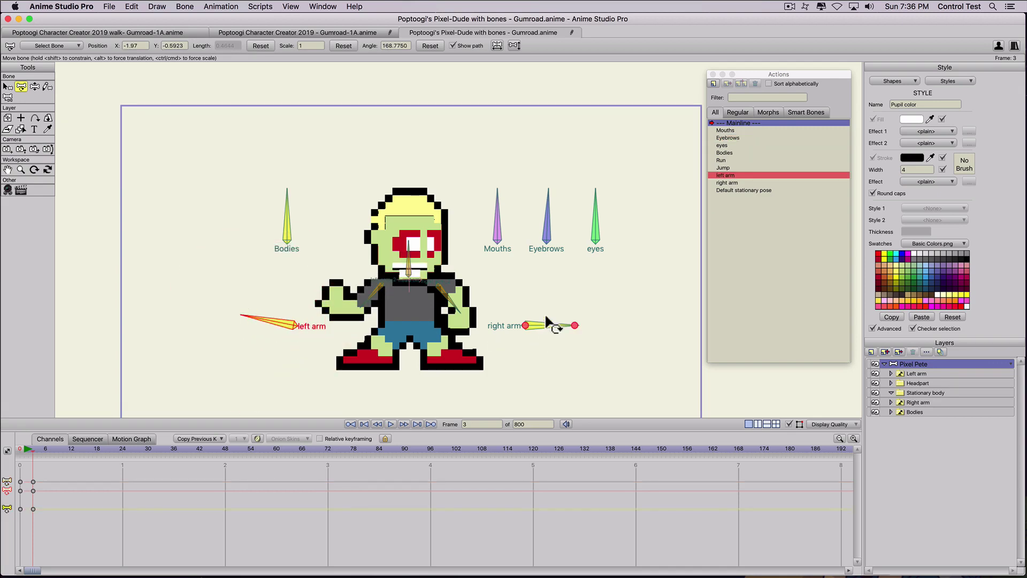
pyautogui.moveTo(501, 225); pyautogui.dragTo(498, 202)
pyautogui.moveTo(270, 321); pyautogui.dragTo(272, 327)
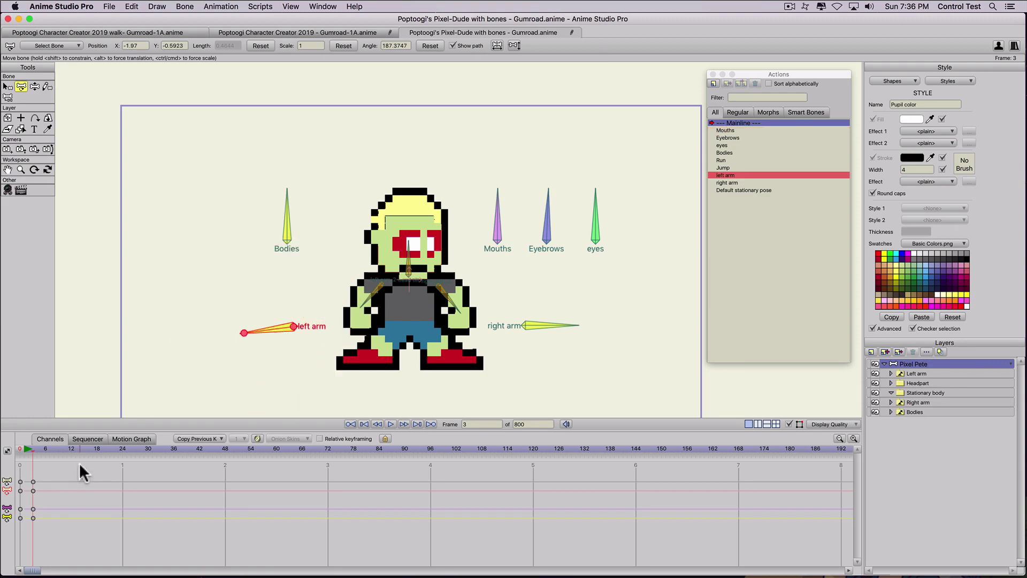
pyautogui.moveTo(69, 471); pyautogui.dragTo(37, 527)
pyautogui.press('Delete')
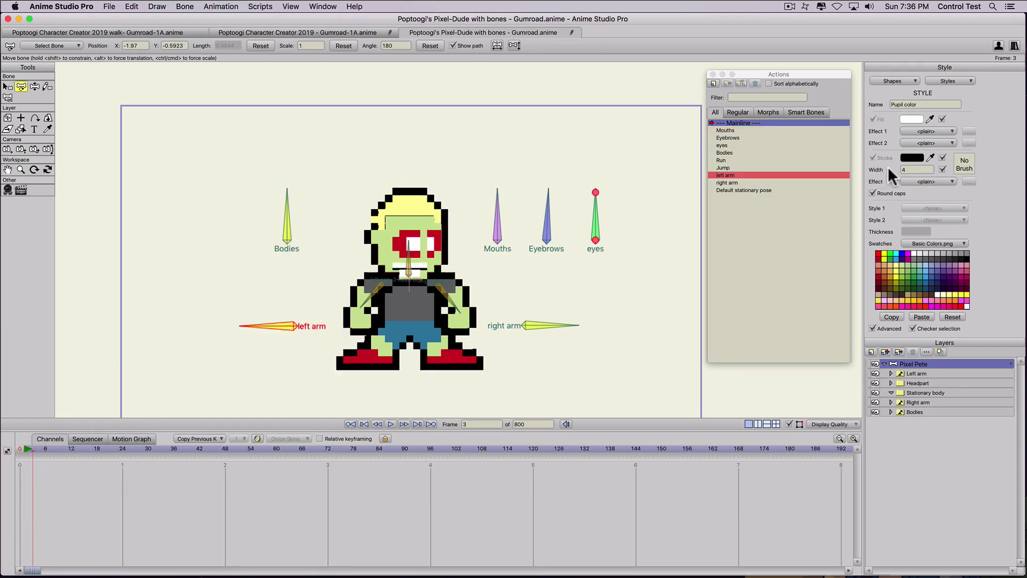
# Undo four times to restore the keyframes and the earlier eye and skin colours
pyautogui.press('super+z')
pyautogui.press('super+z')
pyautogui.press('super+z')
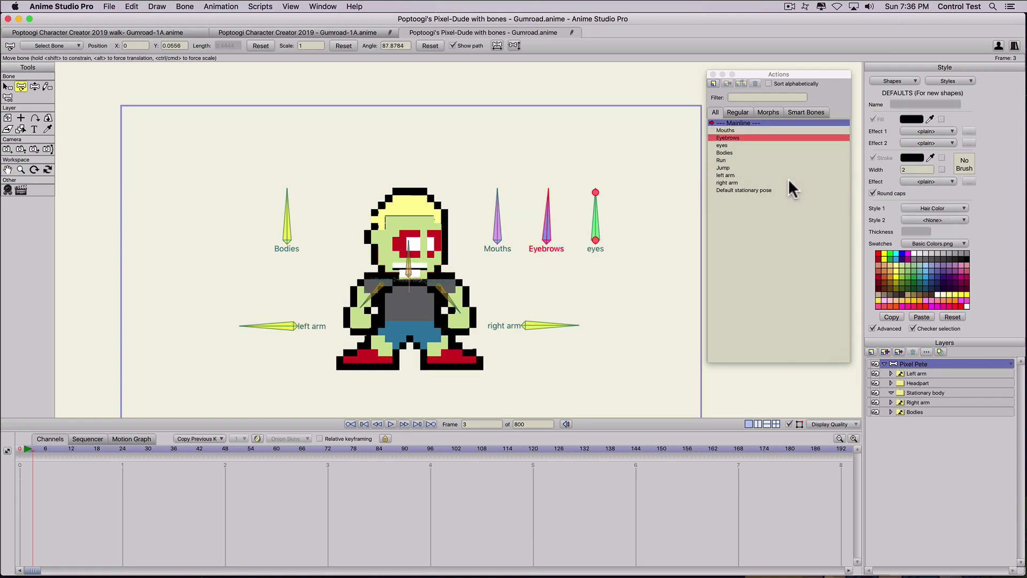
pyautogui.press('super+z')
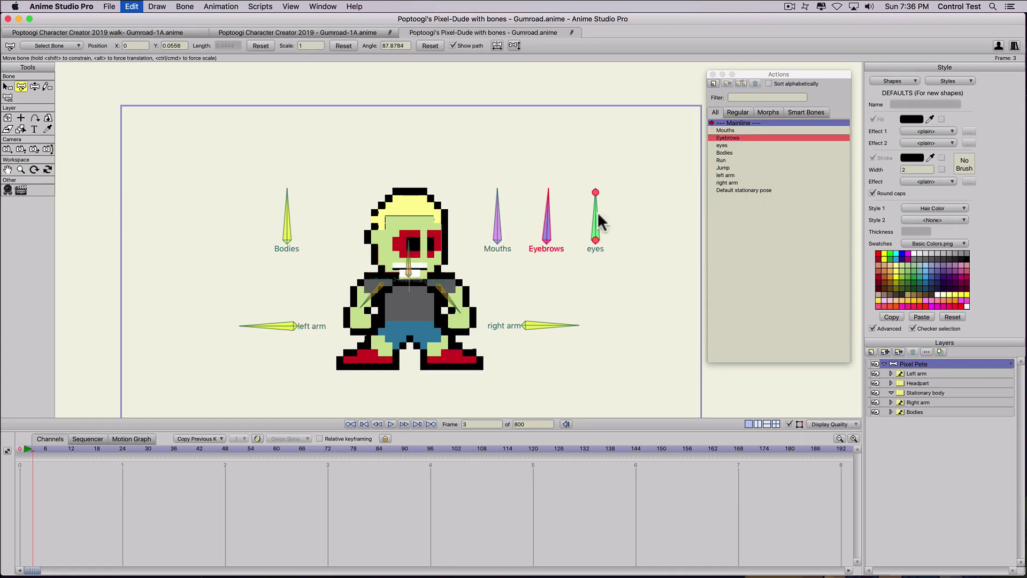
pyautogui.press('super+z')
# Select the face bone and make the Shirt color style red
pyautogui.click(410, 248)
pyautogui.press('super+z')
pyautogui.press('super+z')
pyautogui.press('super+z')
pyautogui.press('super+z')
pyautogui.click(934, 80)
pyautogui.click(942, 178)
pyautogui.moveTo(888, 268); pyautogui.dragTo(877, 253)
pyautogui.click(877, 254)
# Set the Shoe color style to teal
pyautogui.click(940, 80)
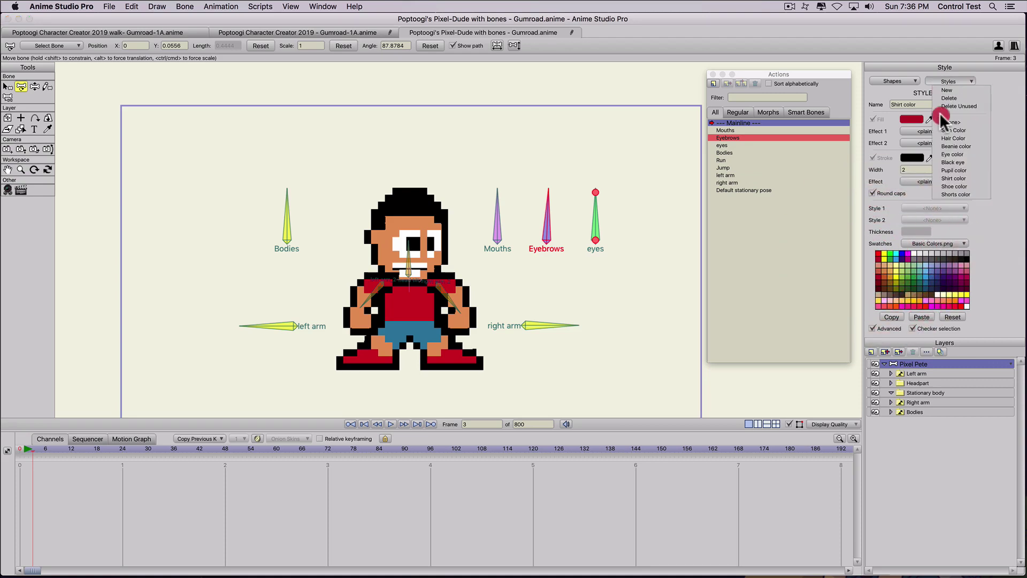
pyautogui.click(944, 187)
pyautogui.moveTo(910, 270)
pyautogui.mouseDown()
pyautogui.moveTo(889, 267)
pyautogui.moveTo(923, 265)
pyautogui.moveTo(897, 272)
pyautogui.moveTo(899, 284)
pyautogui.moveTo(920, 268)
pyautogui.mouseUp()
pyautogui.click(944, 81)
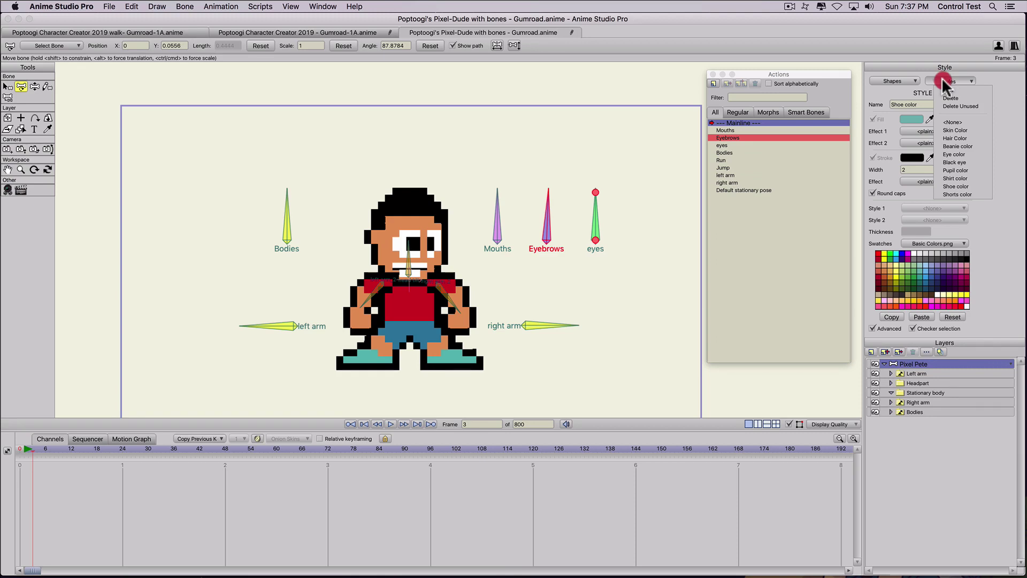
# Change the Shirt color fill to a custom bright orange, EF772E
pyautogui.click(945, 177)
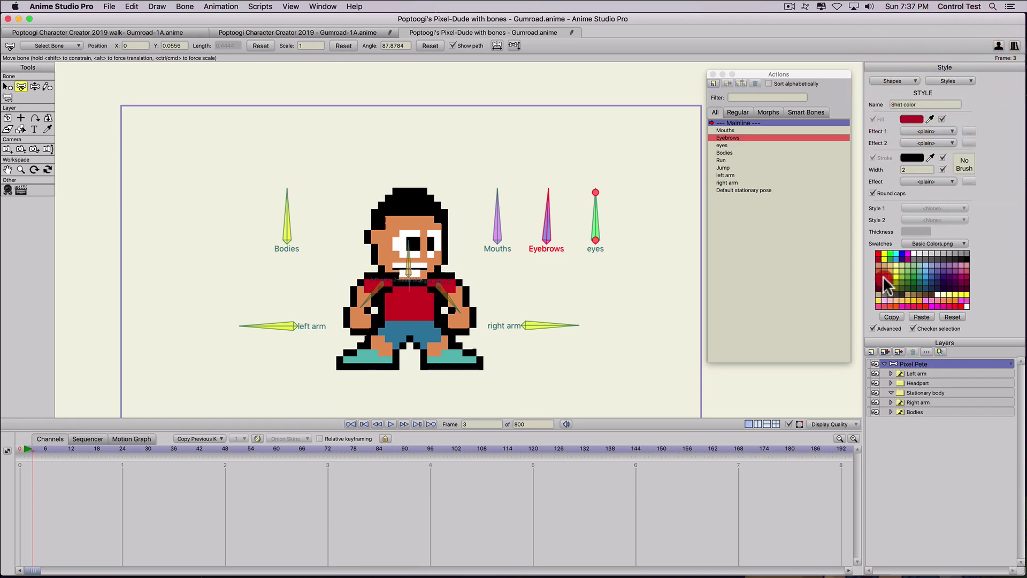
pyautogui.click(884, 275)
pyautogui.click(911, 118)
pyautogui.moveTo(720, 271); pyautogui.dragTo(709, 267)
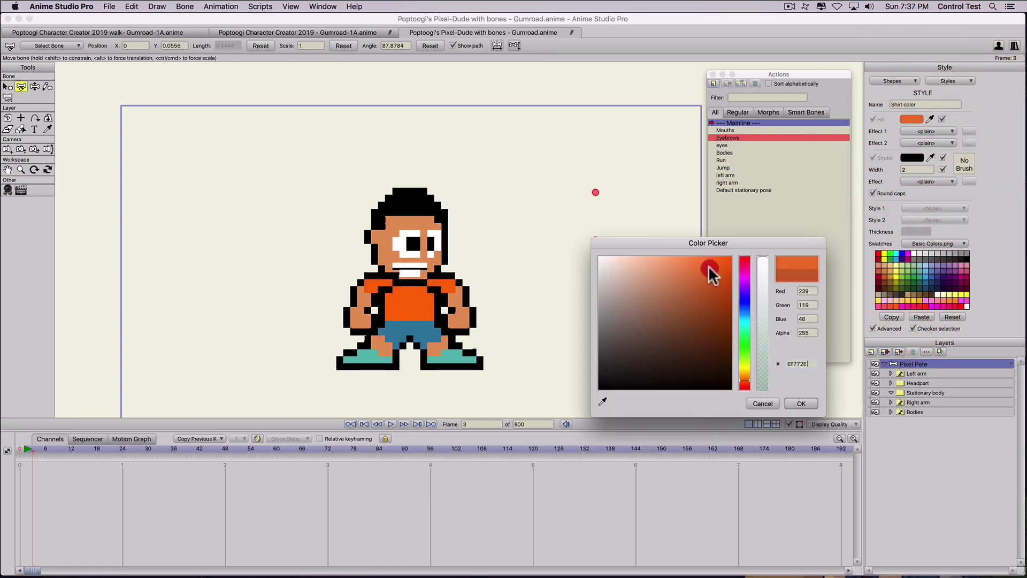
pyautogui.click(797, 403)
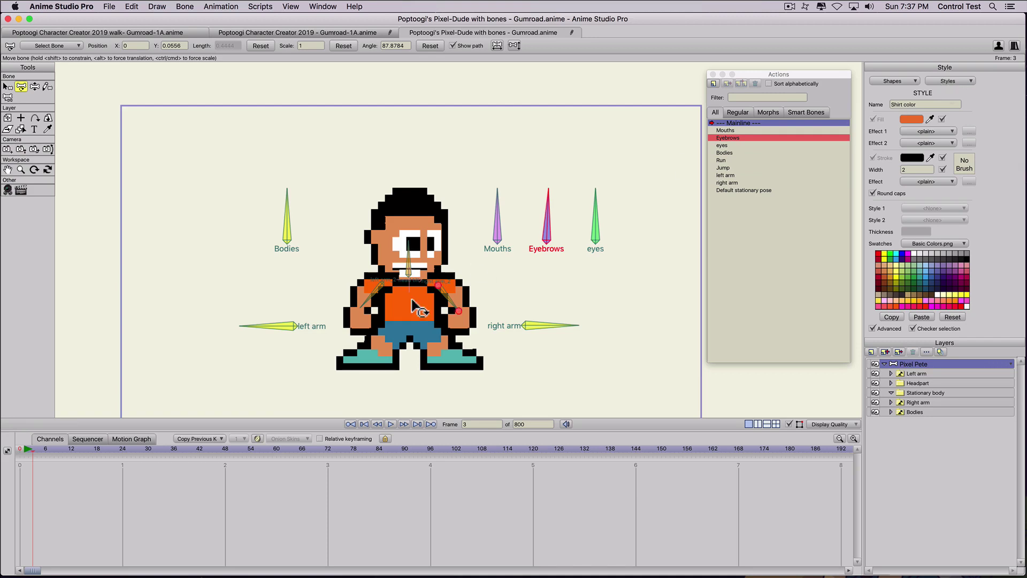
# At frame 0, delete the Left default arm layer's fill-colour keyframes
pyautogui.click(40, 449)
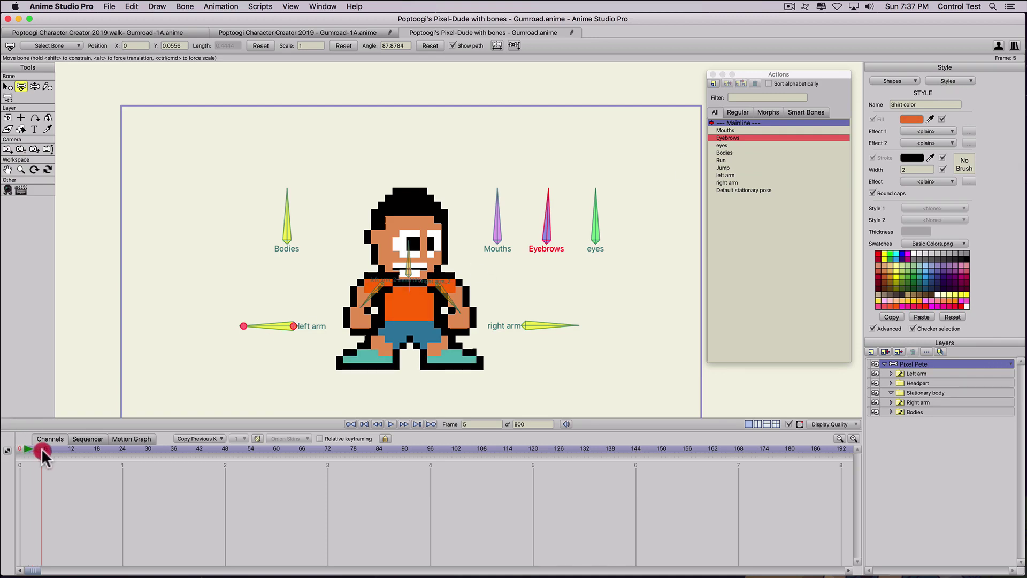
pyautogui.moveTo(41, 447); pyautogui.dragTo(6, 449)
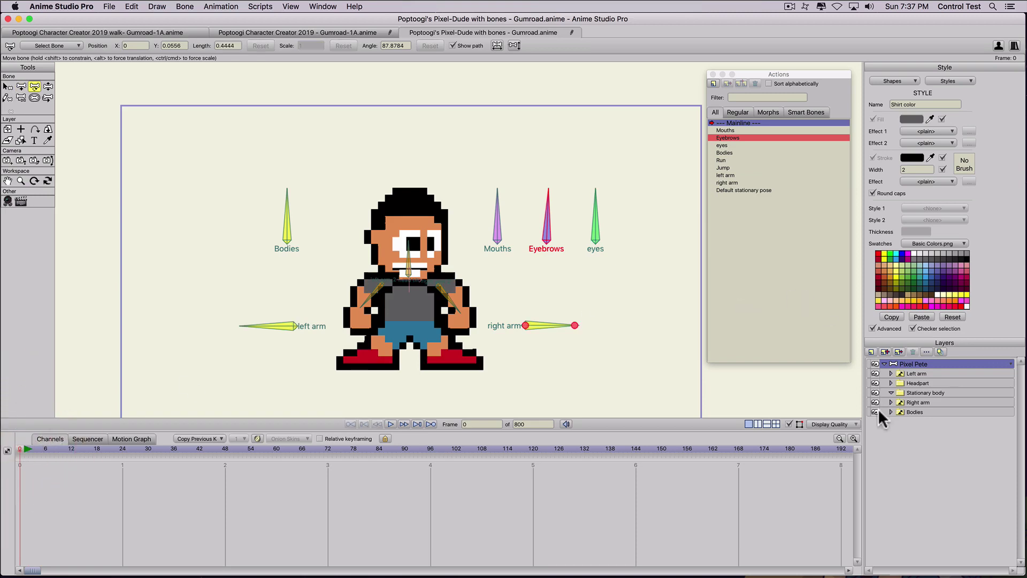
pyautogui.click(891, 373)
pyautogui.click(914, 392)
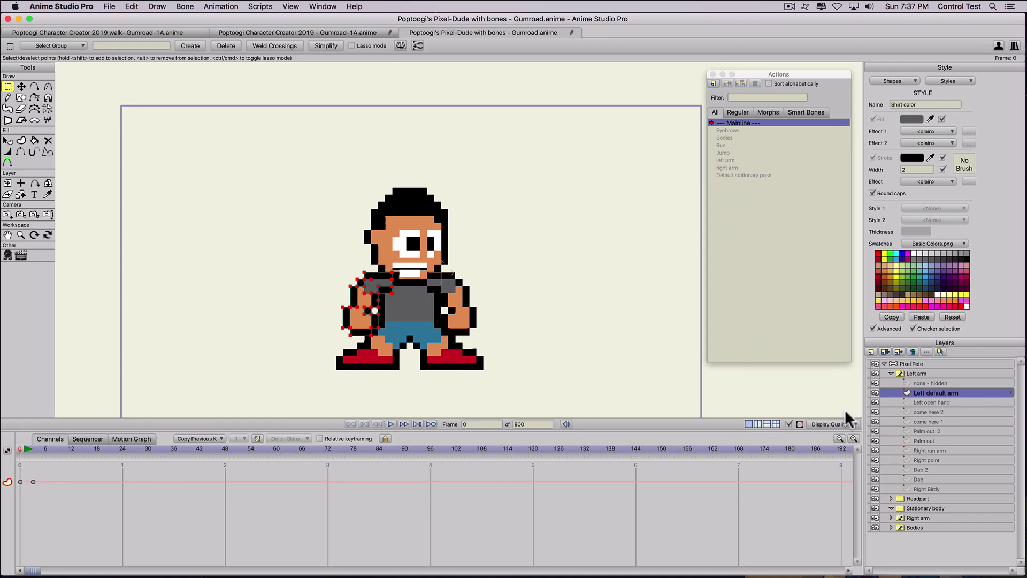
pyautogui.click(7, 484)
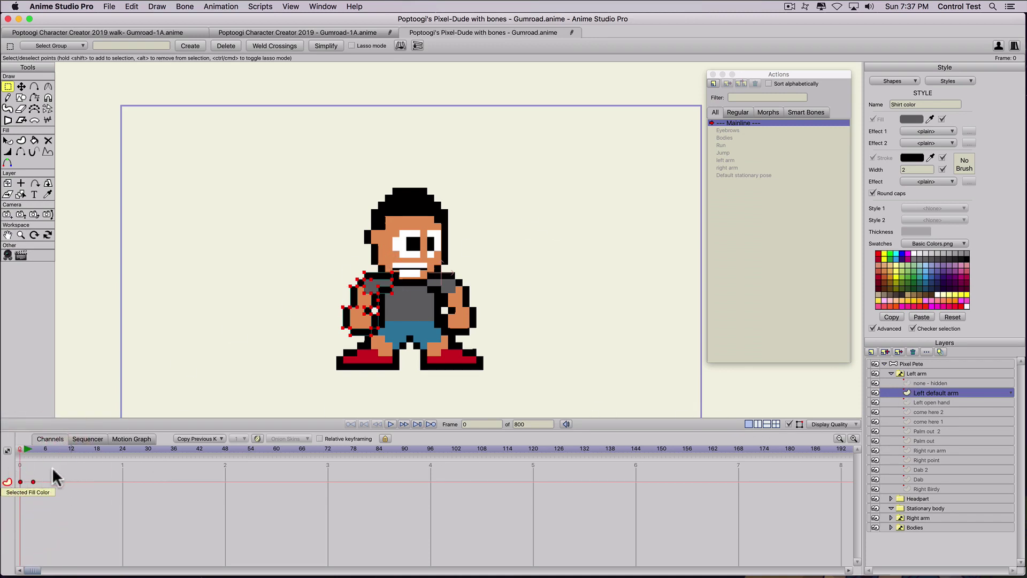
pyautogui.click(9, 484)
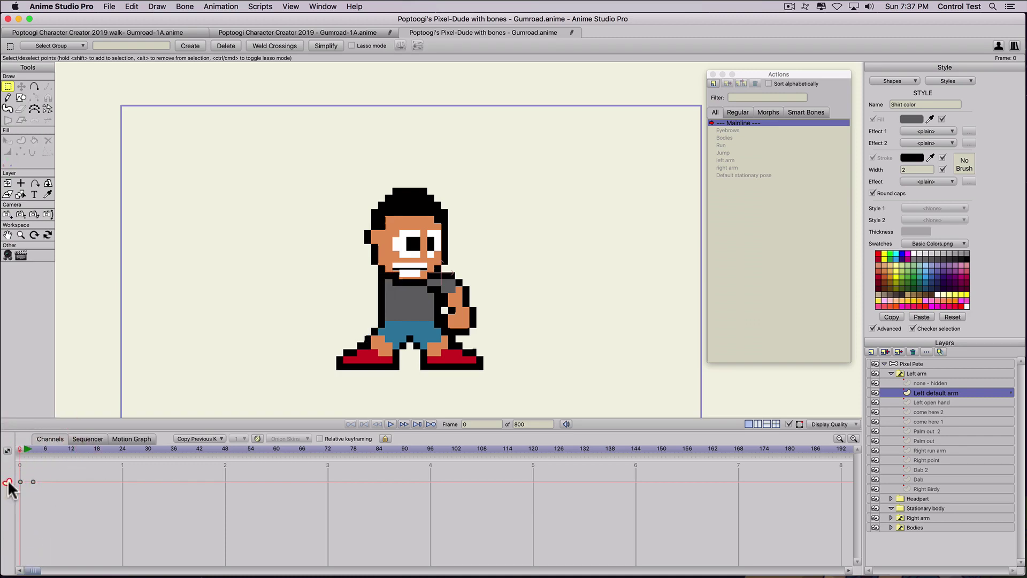
pyautogui.click(8, 484)
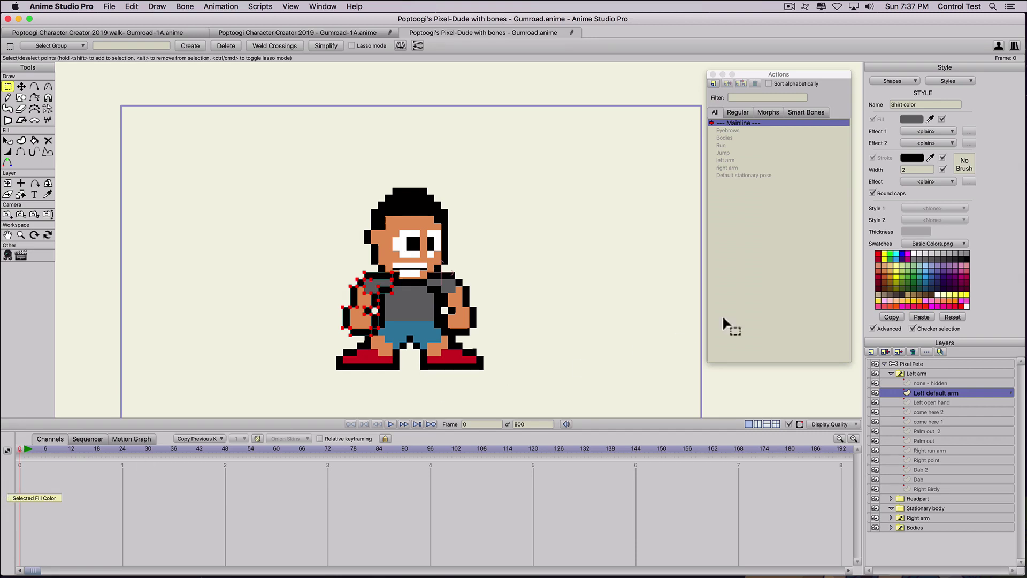
pyautogui.click(901, 392)
# Load the Skin Color style, then the Hair Color style, from the Styles list
pyautogui.click(941, 80)
pyautogui.click(949, 130)
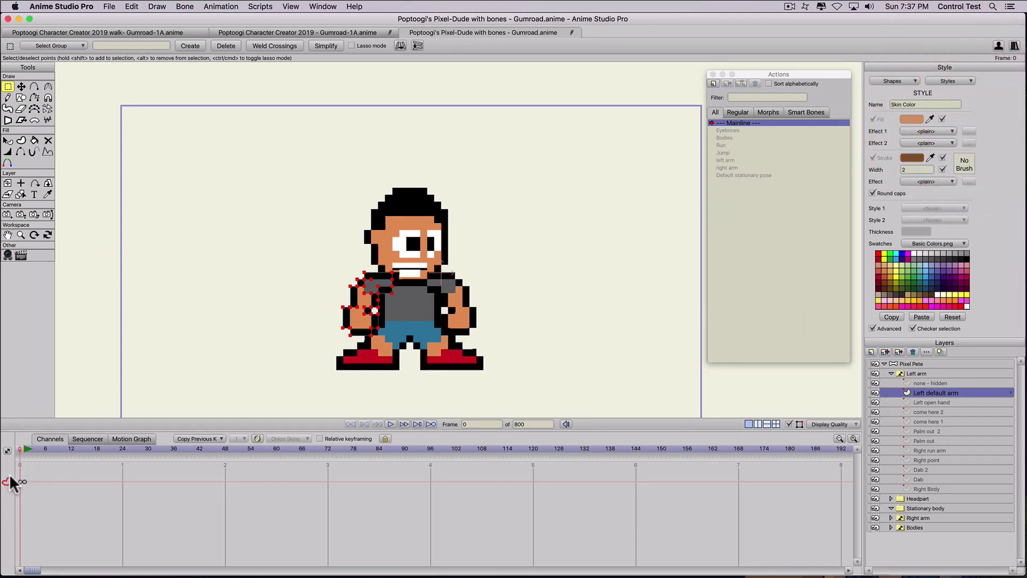
pyautogui.click(939, 81)
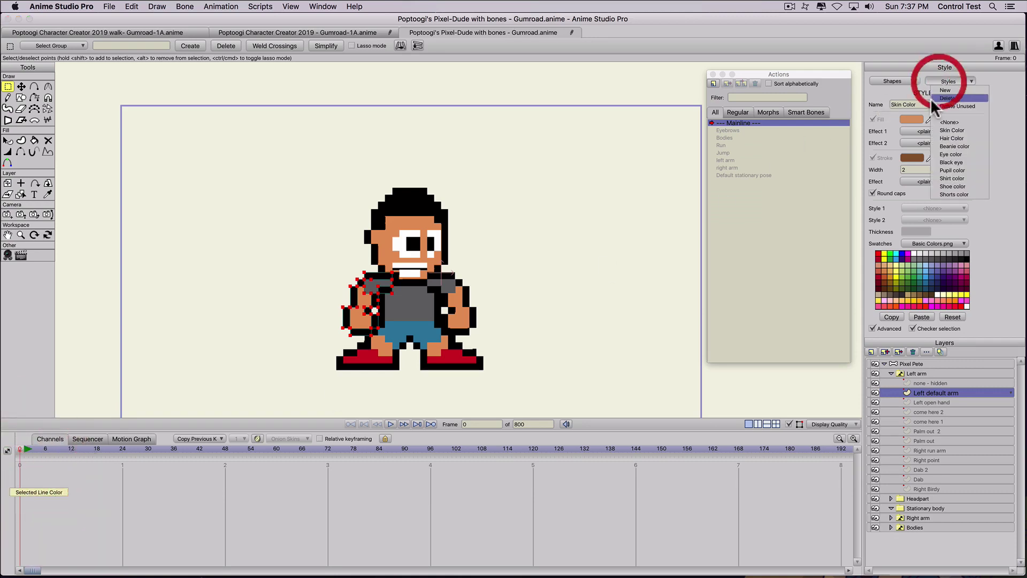
pyautogui.click(943, 139)
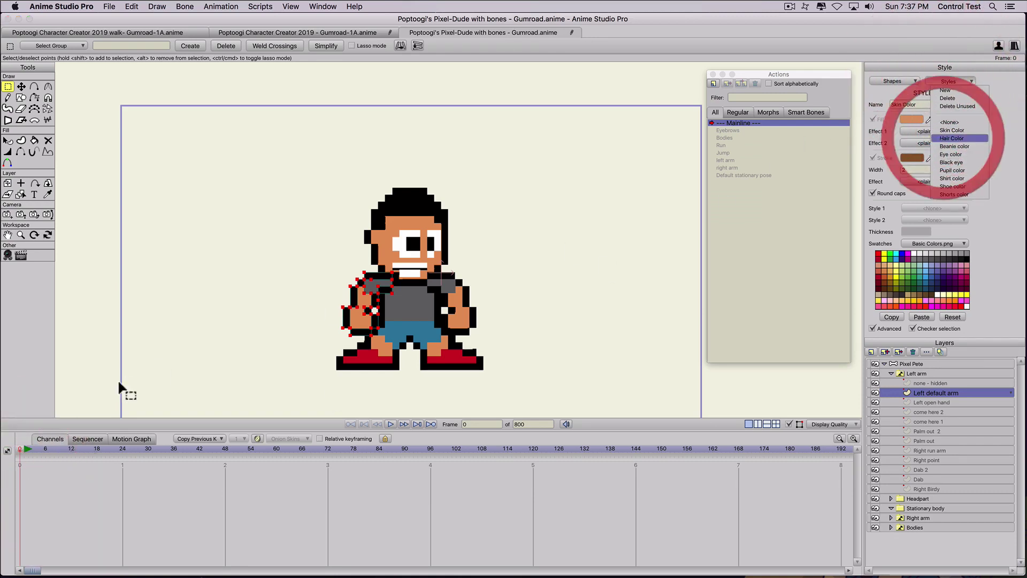
pyautogui.click(941, 81)
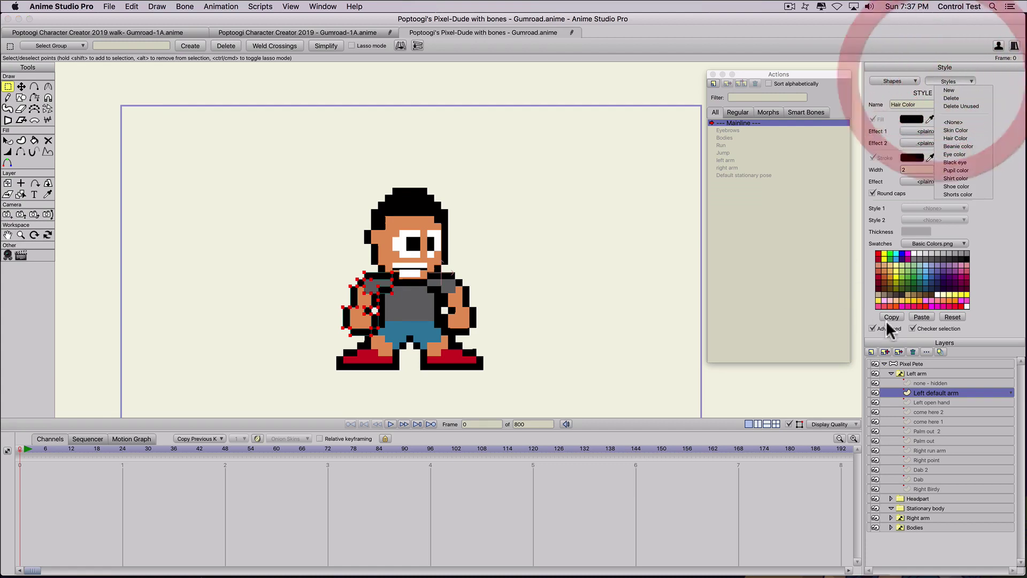
# Collapse the Left arm group in the Layers panel, leaving it selected as the active layer
pyautogui.click(890, 373)
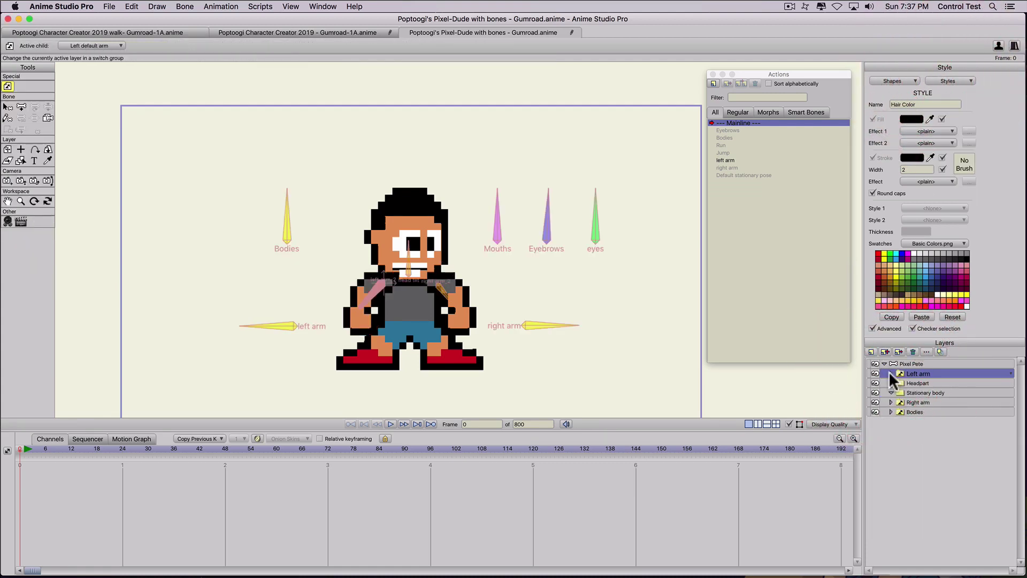